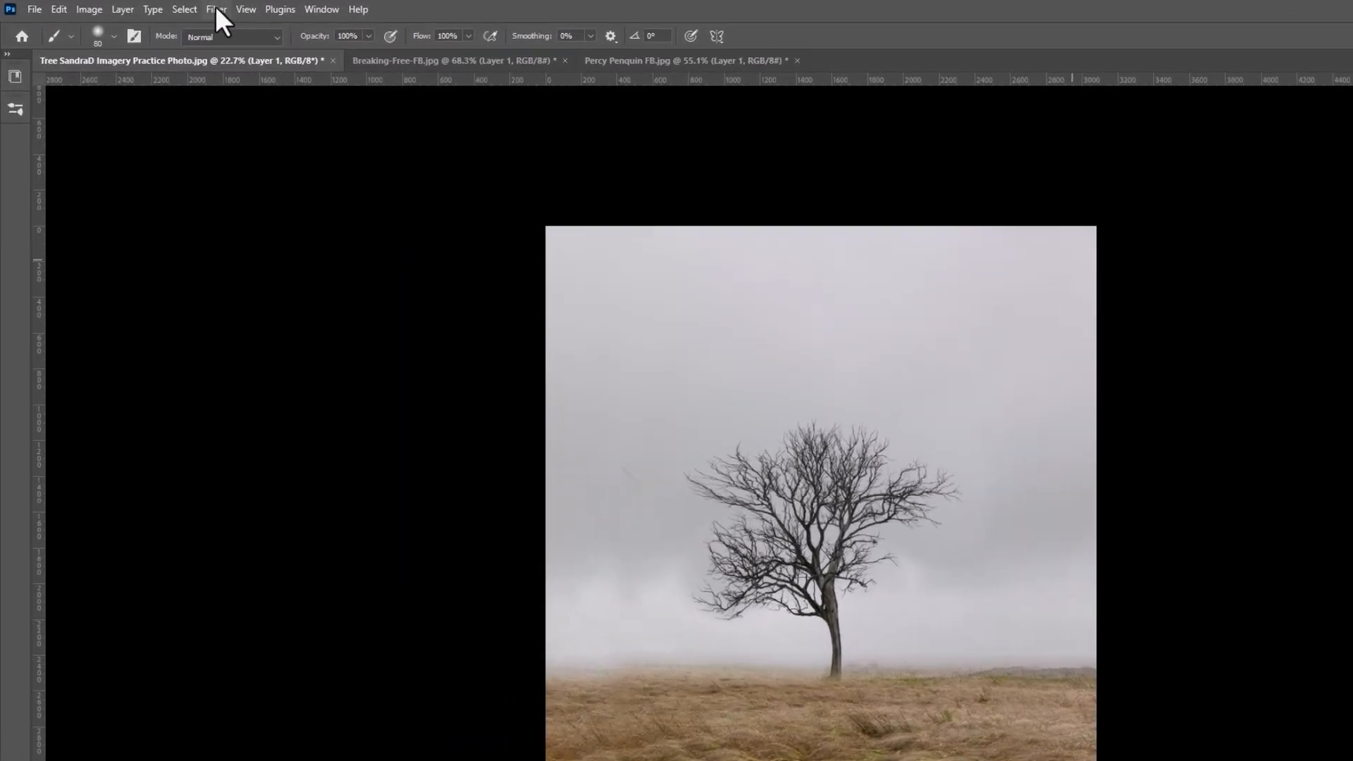
# Apply the Average blur filter to Layer 1 of the tree photo
pyautogui.click(218, 9)
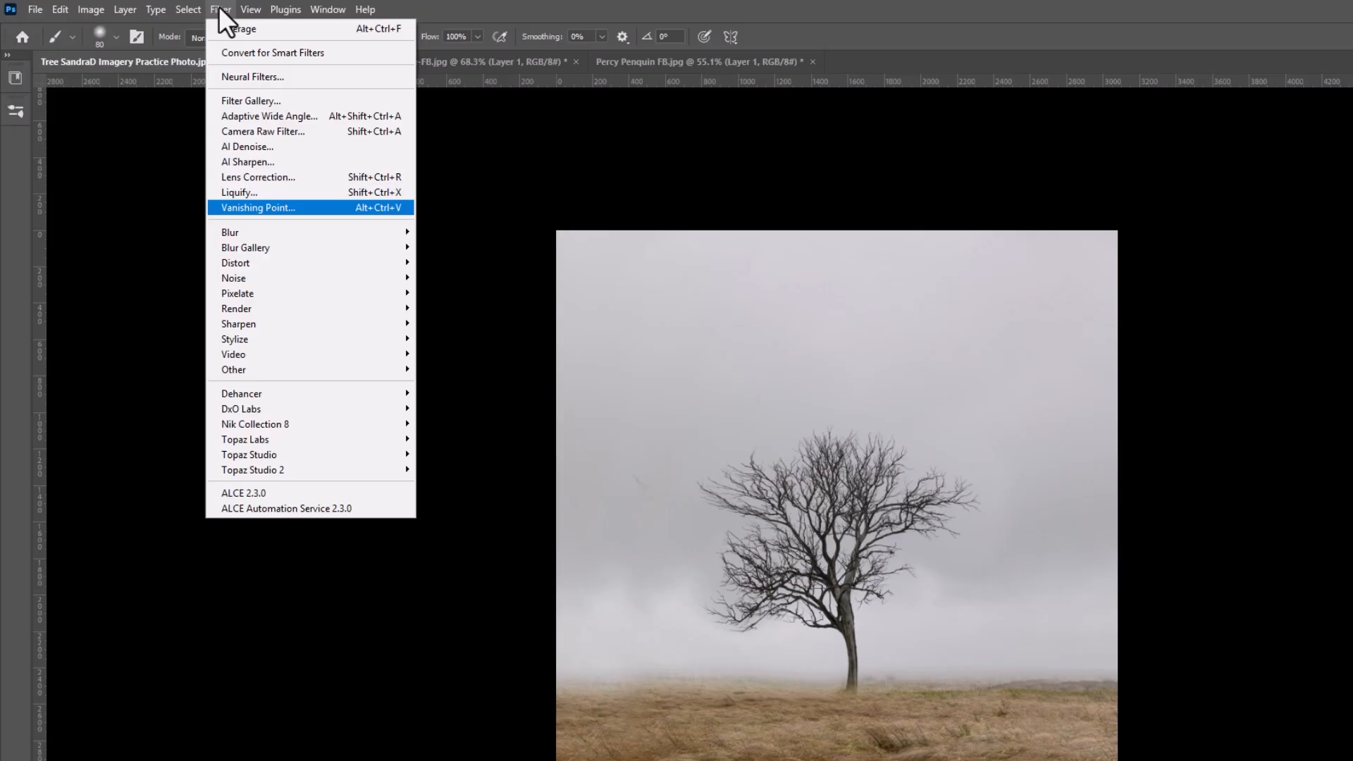
pyautogui.press('Down')
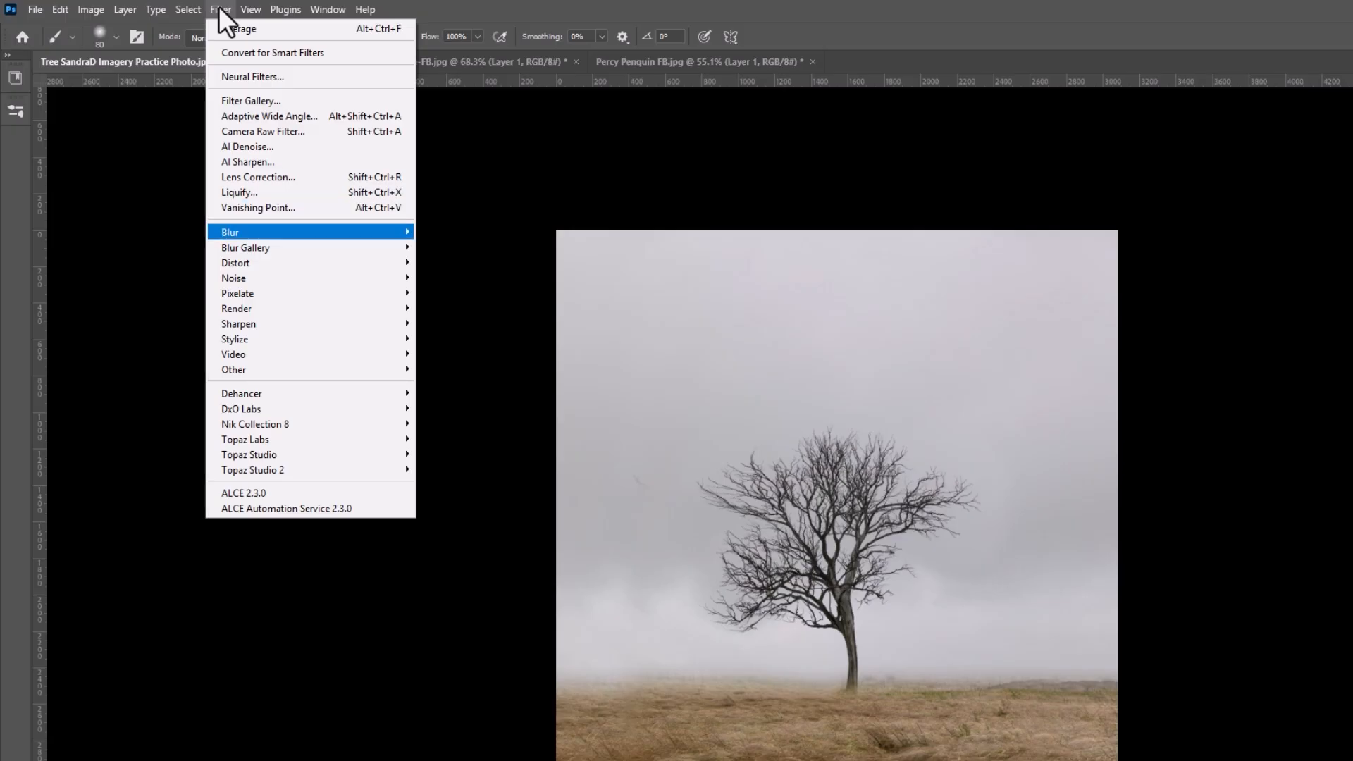
pyautogui.press('Right')
pyautogui.click(454, 231)
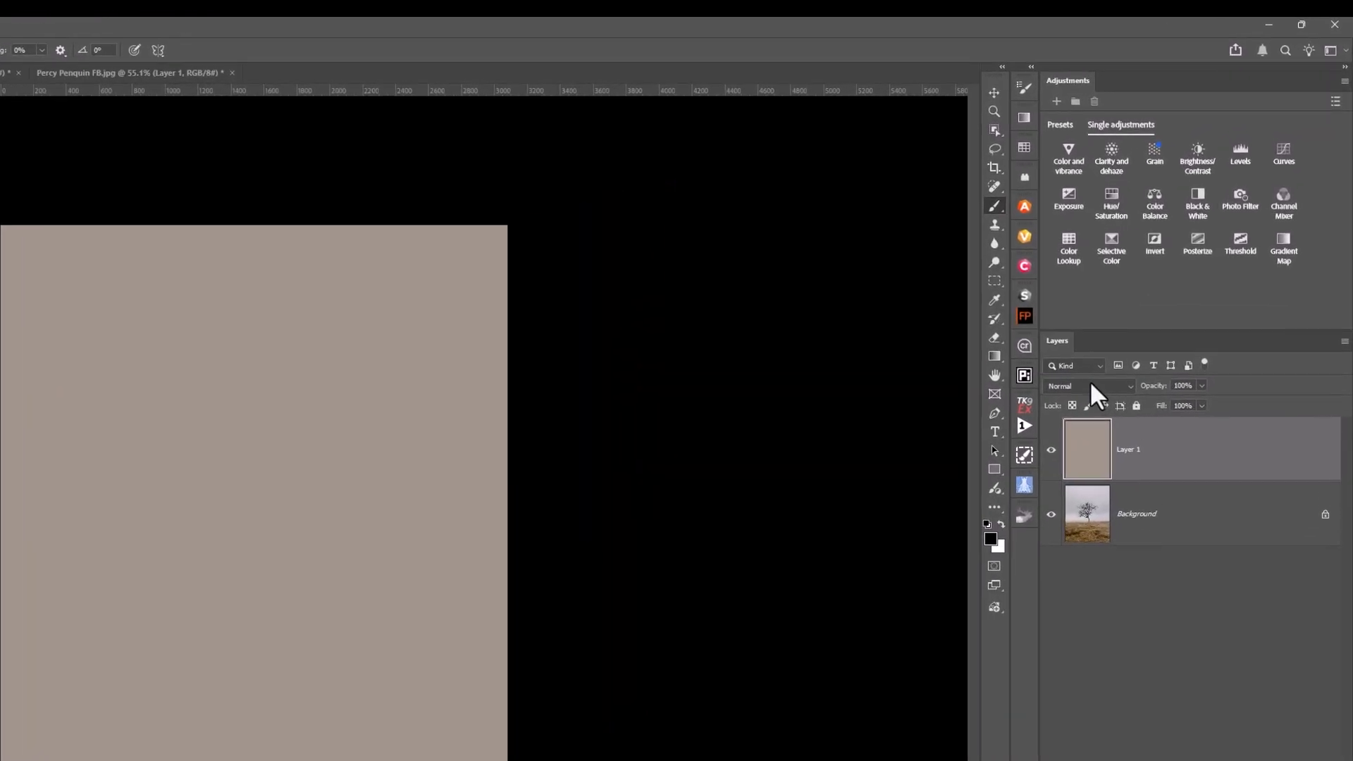
# Preview Color Burn, Multiply and Darken on the averaged color layer, and blend it in Overlay mode at reduced opacity
pyautogui.click(1091, 384)
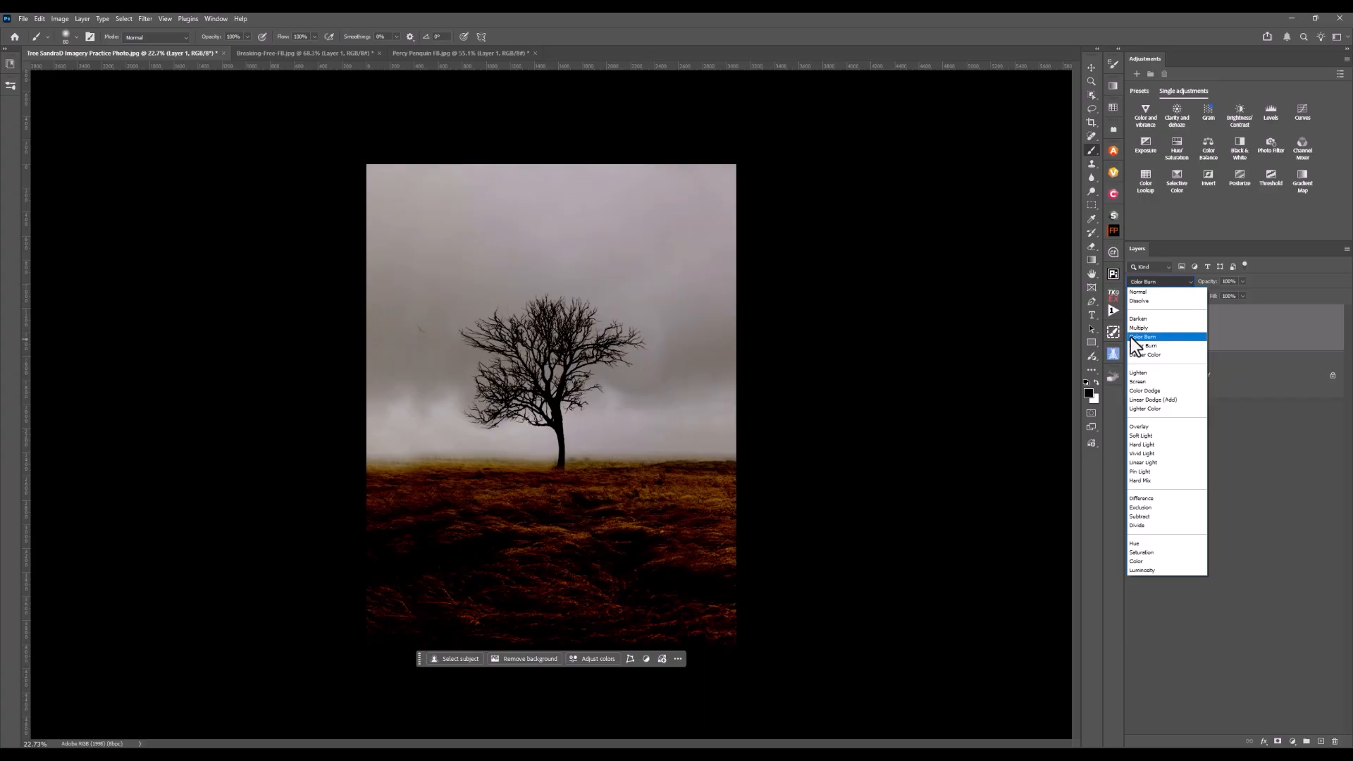
pyautogui.press('Up')
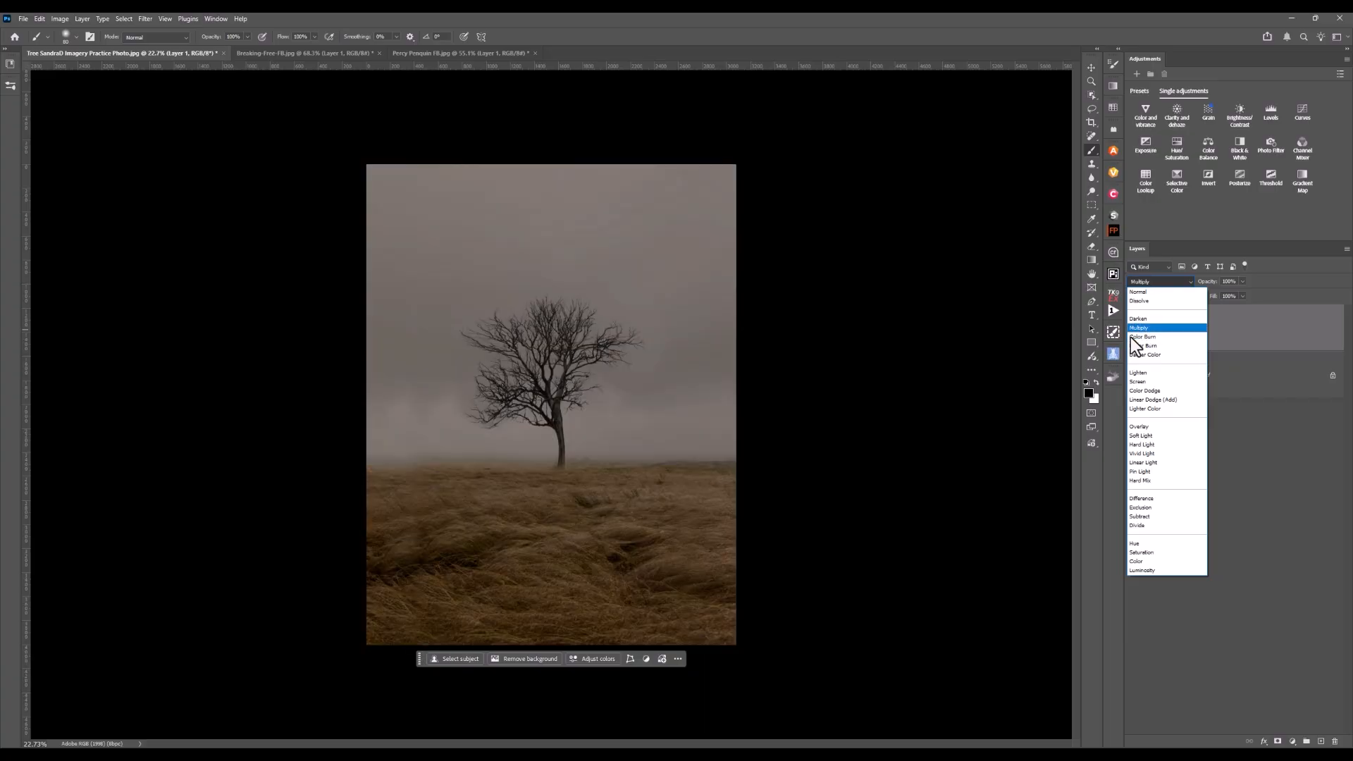
pyautogui.press('Up')
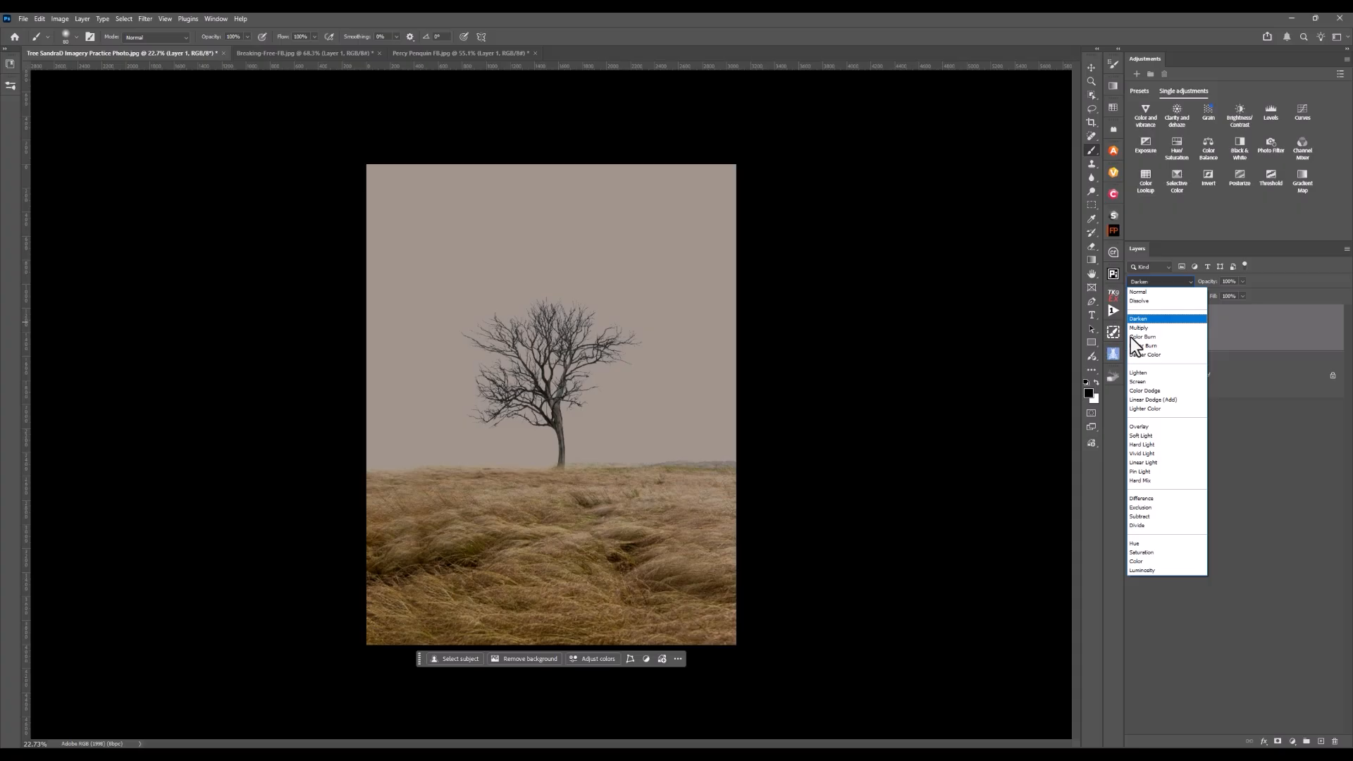
pyautogui.click(1143, 426)
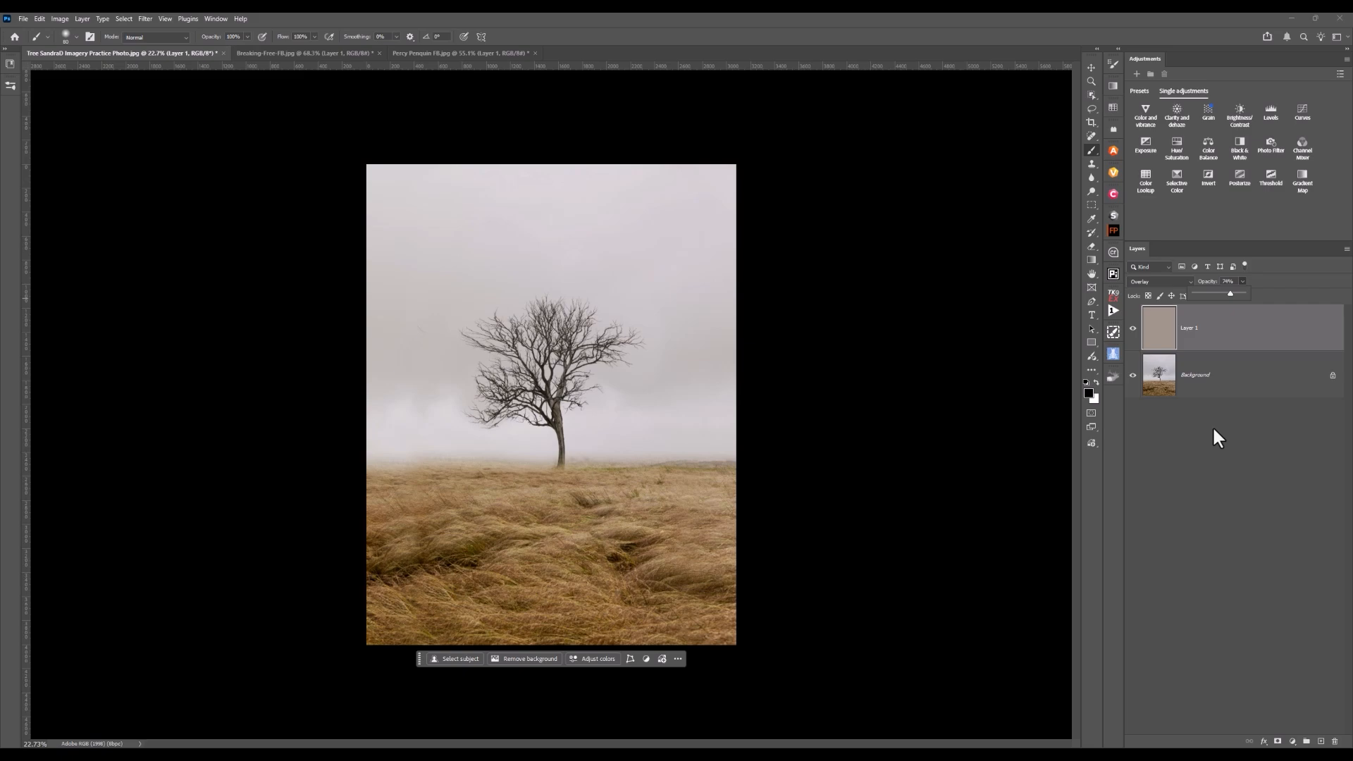
# Switch to the Breaking-Free-FB.jpg document and apply the Average blur filter to its Layer 1
pyautogui.click(299, 51)
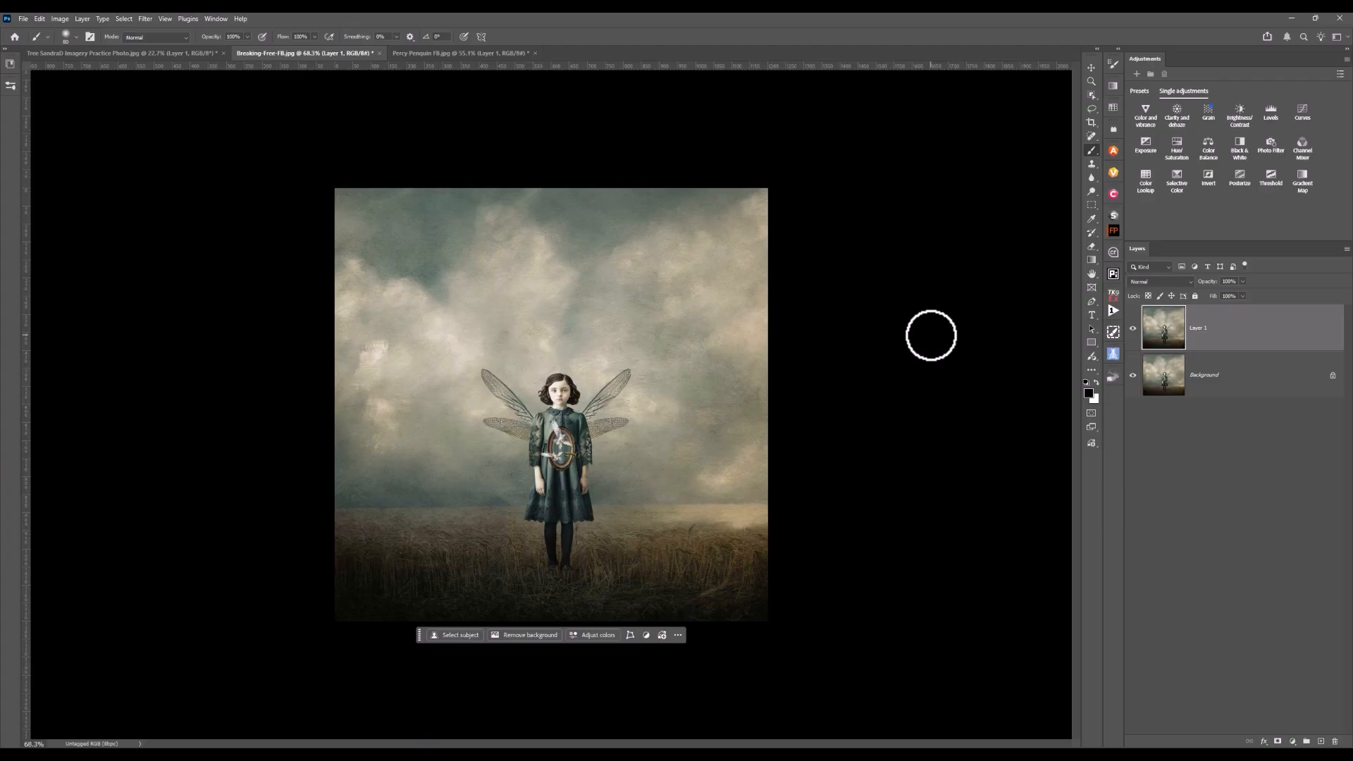
pyautogui.click(146, 19)
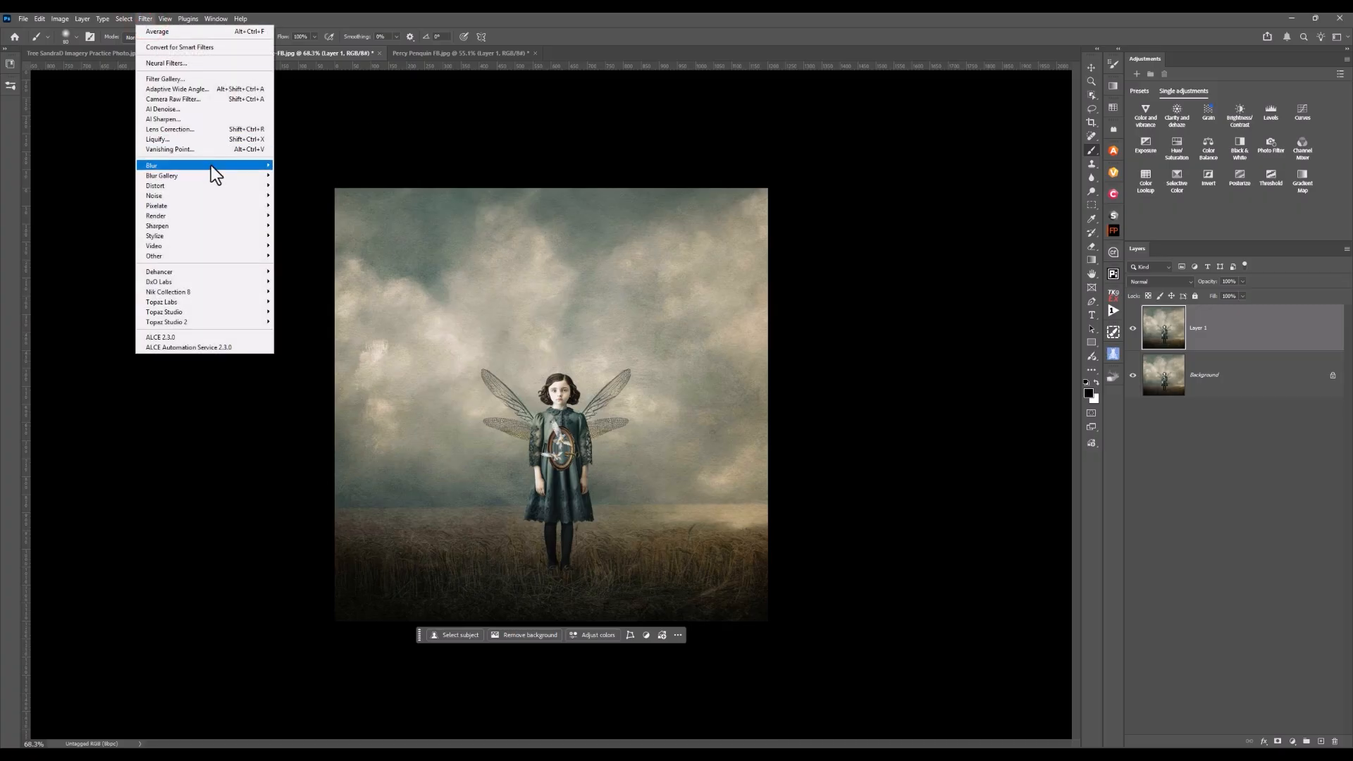
pyautogui.moveTo(212, 168)
pyautogui.click(303, 166)
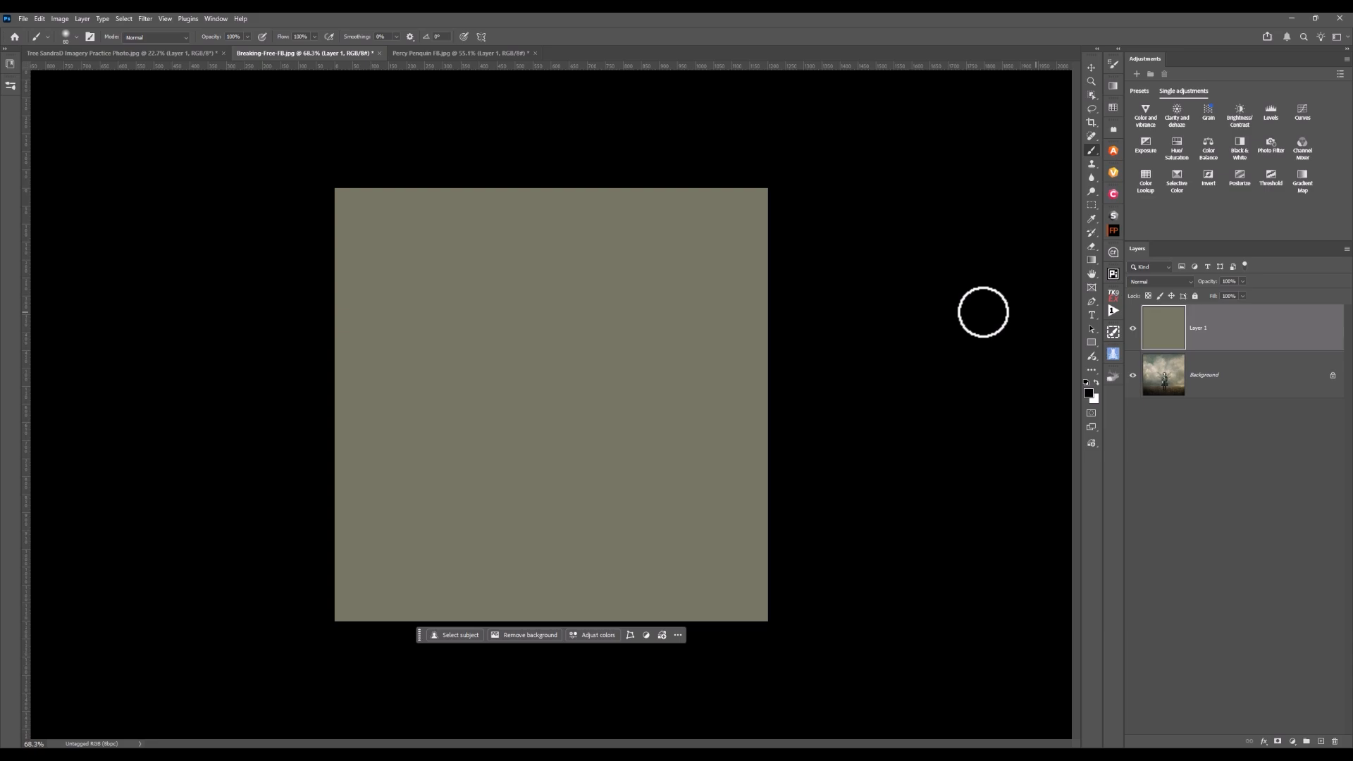
# Set the averaged layer to Exclusion at 32% opacity and compare the image with the layer hidden and shown
pyautogui.click(1171, 281)
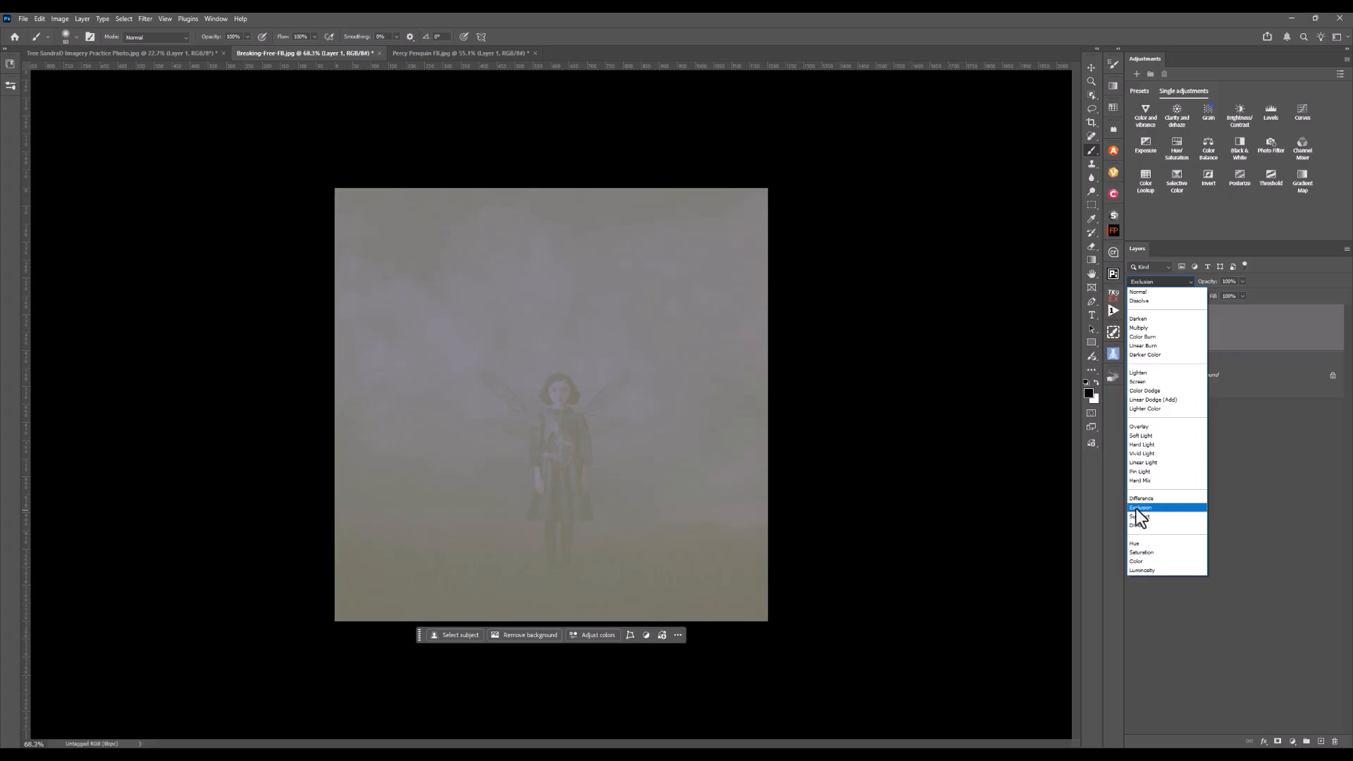
pyautogui.click(1137, 508)
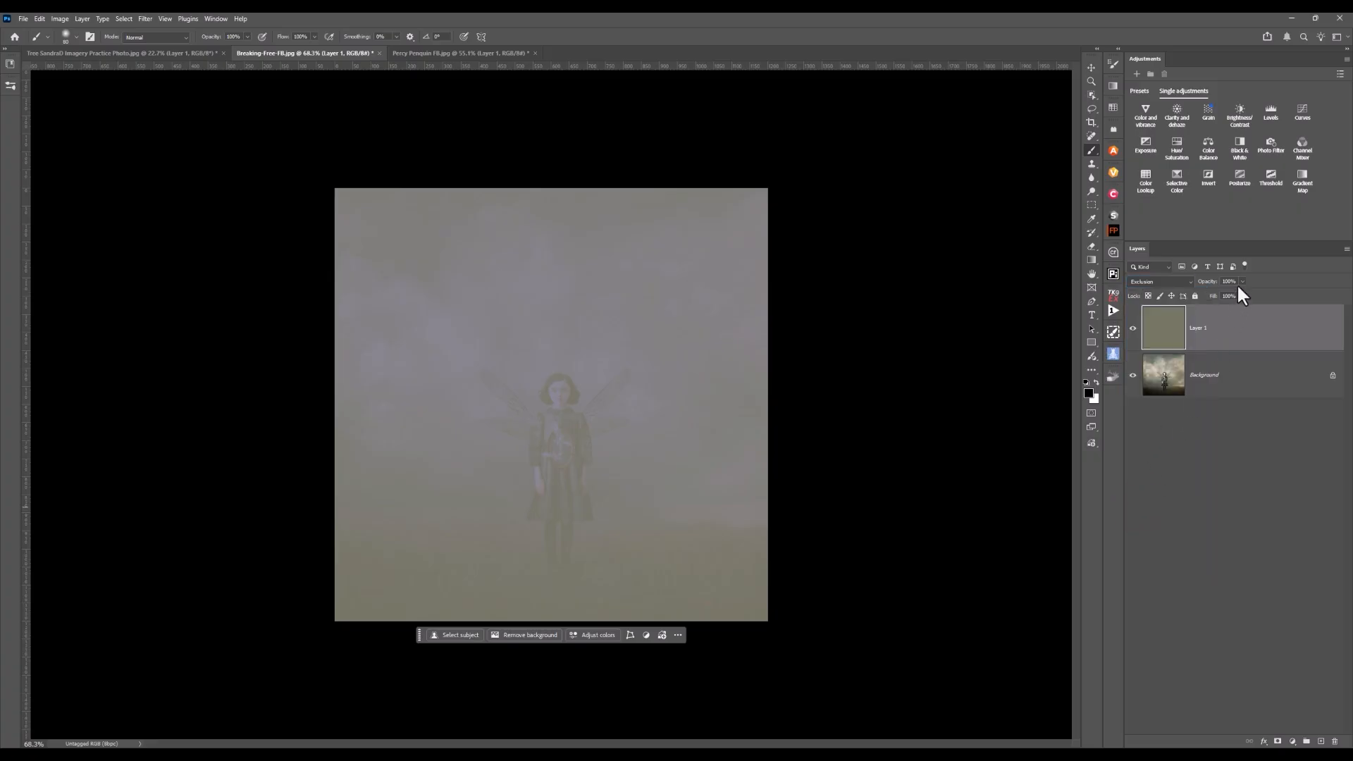
pyautogui.moveTo(1241, 294); pyautogui.dragTo(1219, 296)
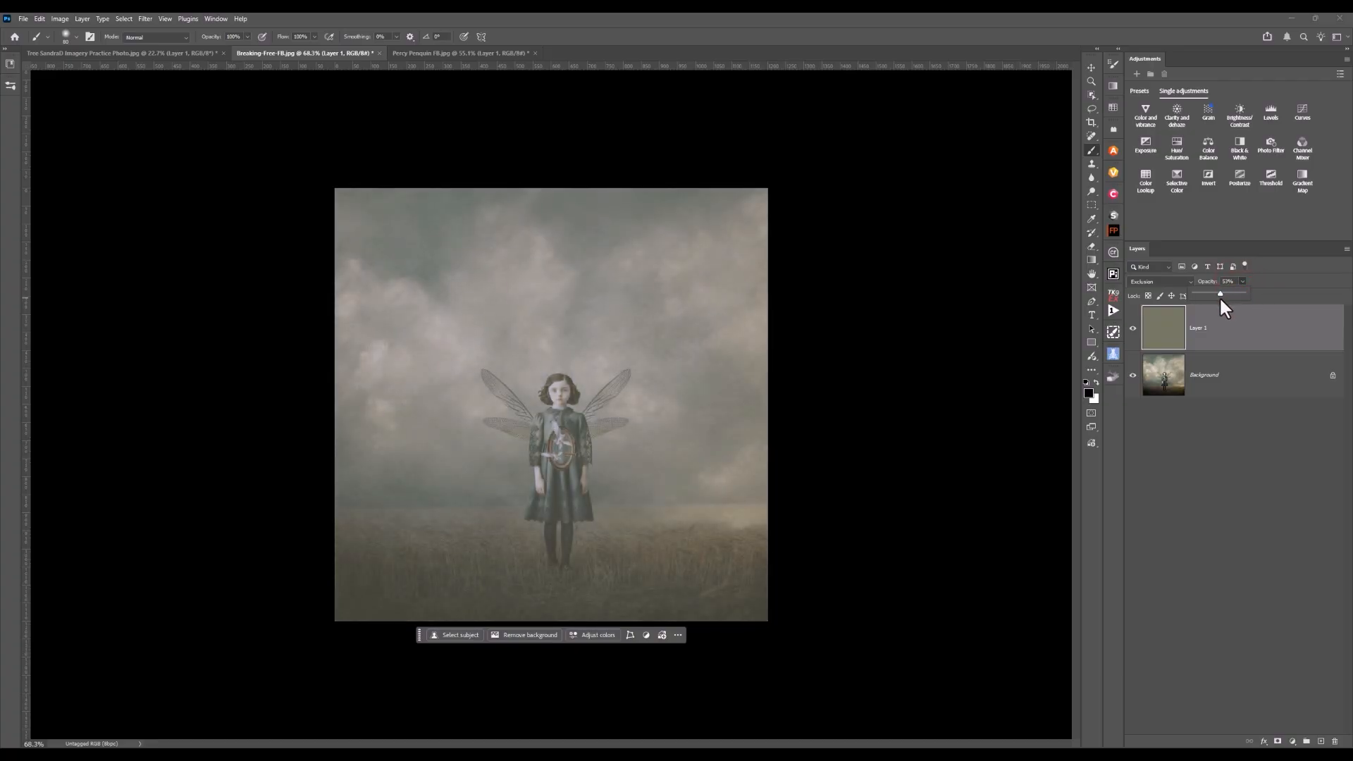
pyautogui.click(1133, 329)
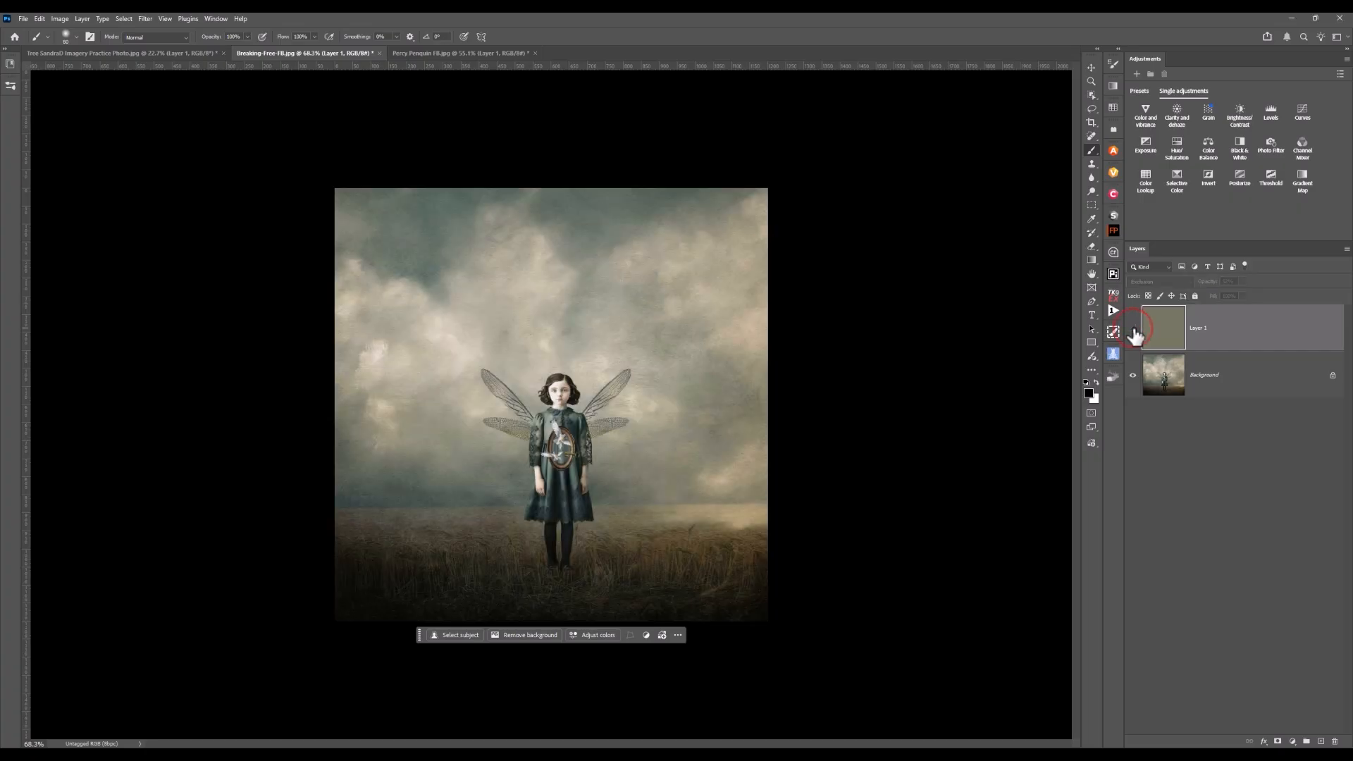
pyautogui.click(1134, 329)
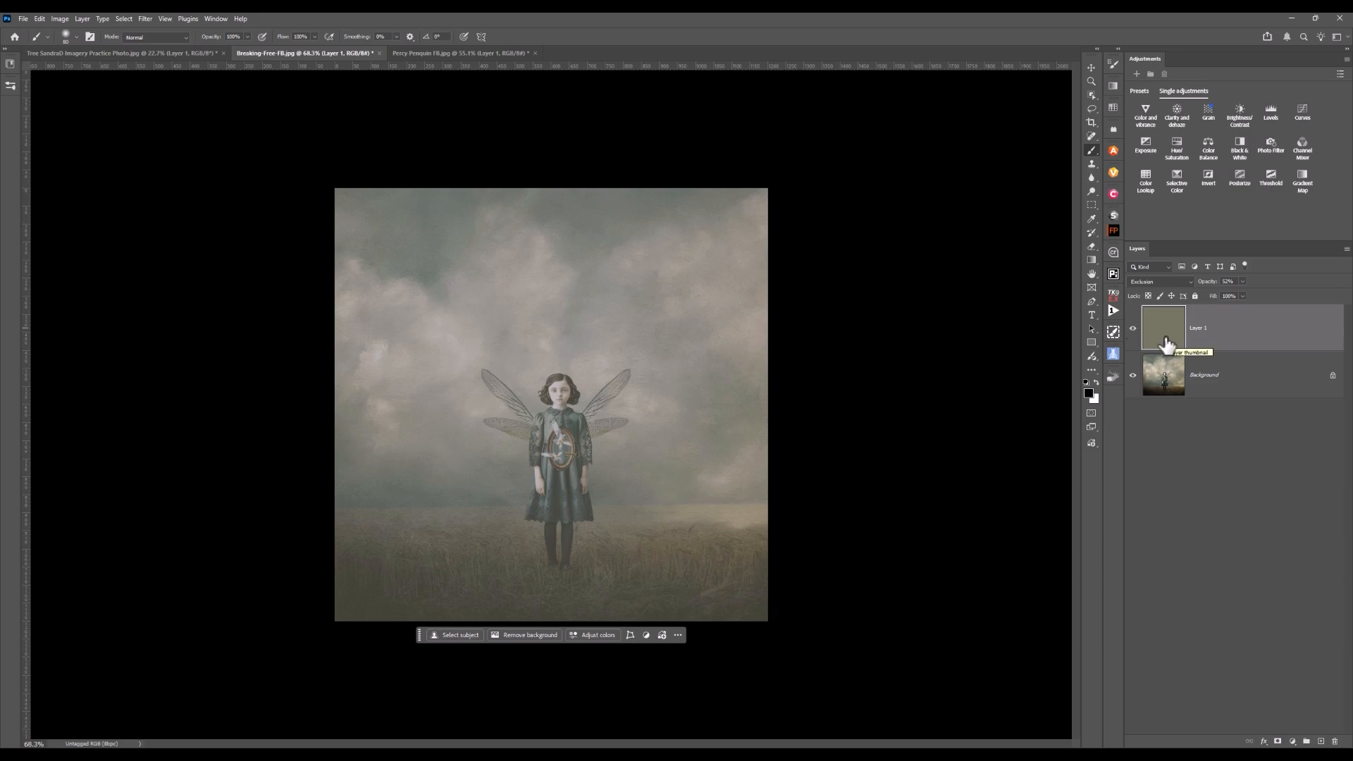
# Try Color Burn and Color Dodge on the averaged layer, and settle on the Multiply blend mode
pyautogui.click(1154, 279)
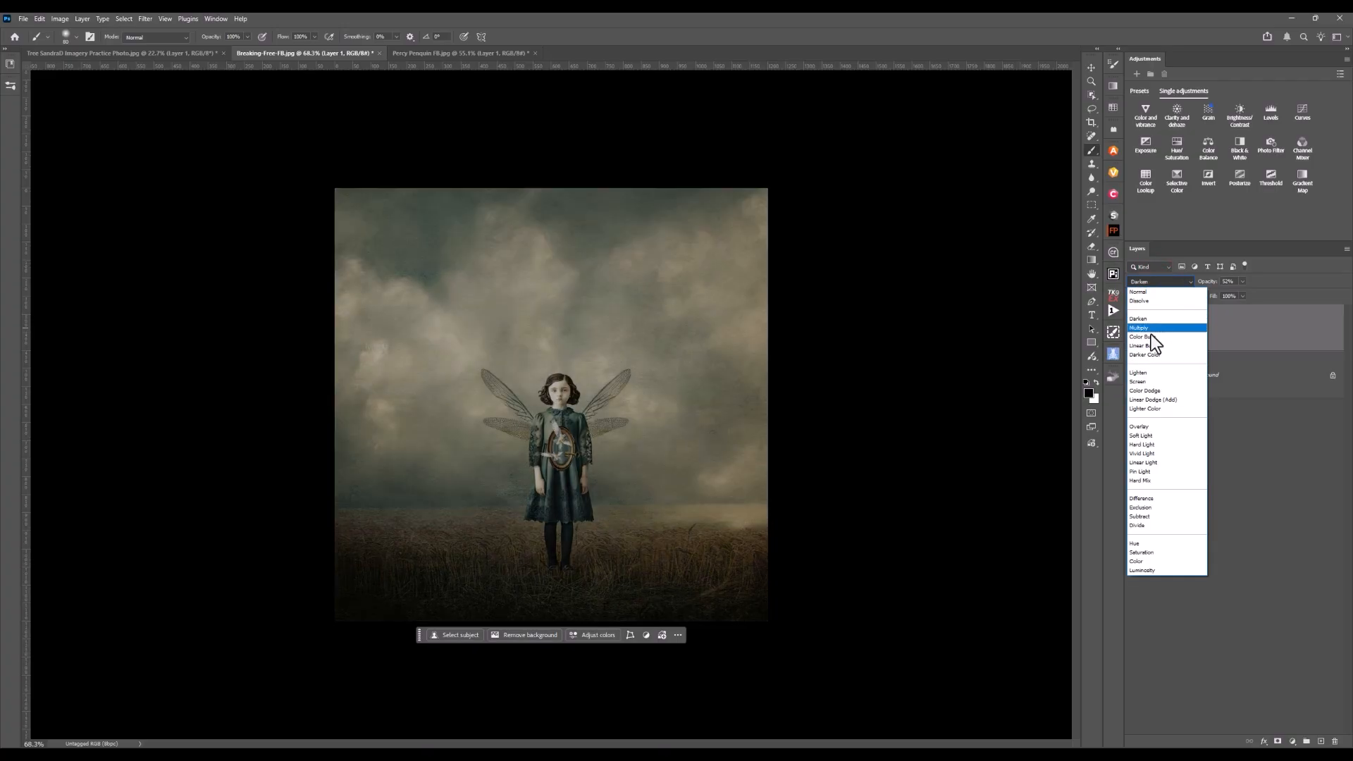
pyautogui.click(1152, 336)
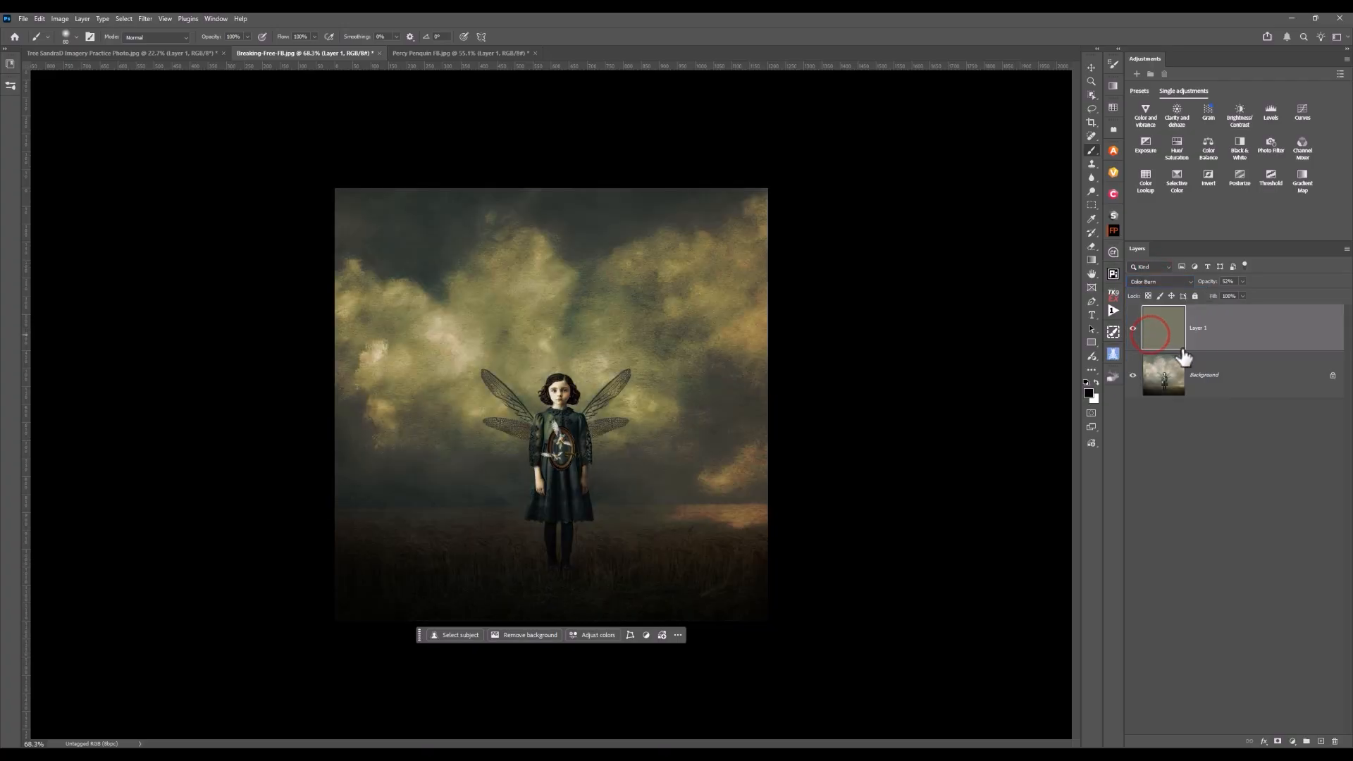
pyautogui.click(1168, 279)
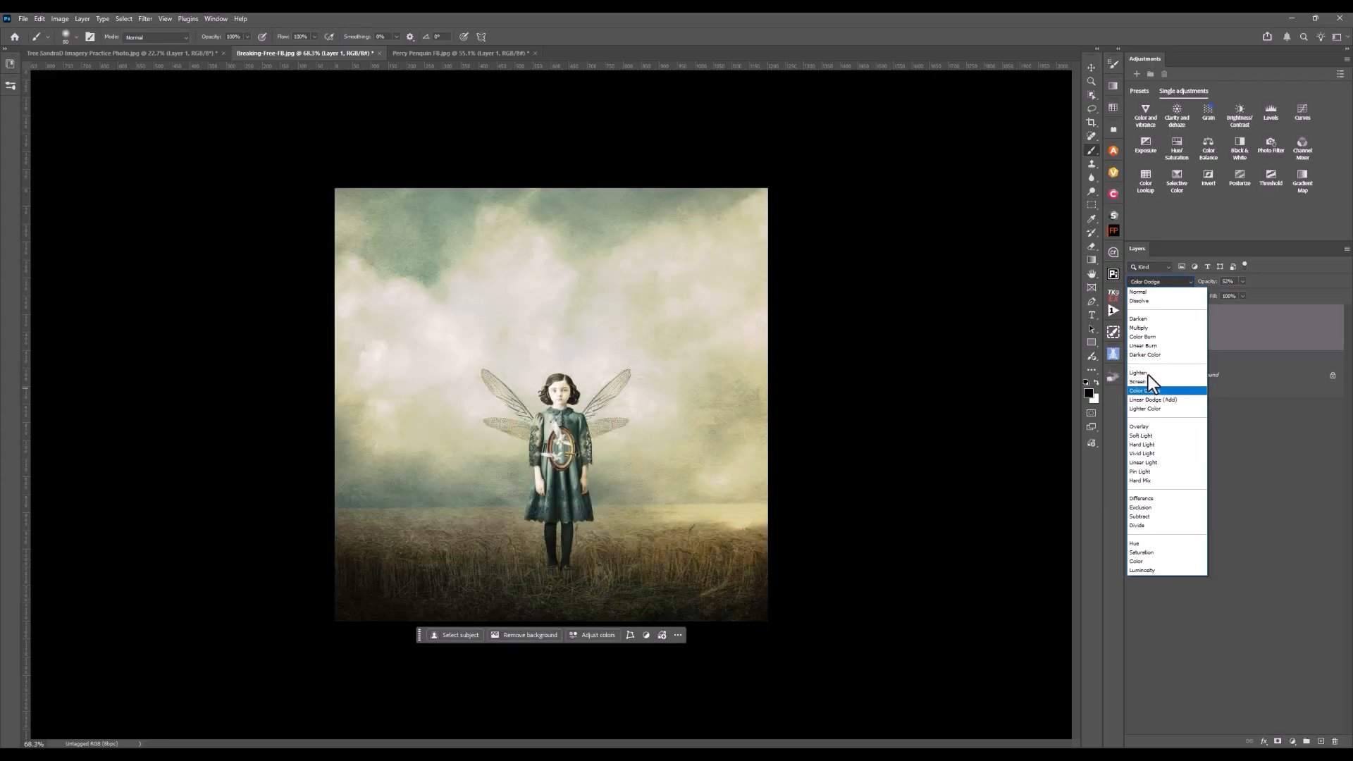
pyautogui.click(1139, 328)
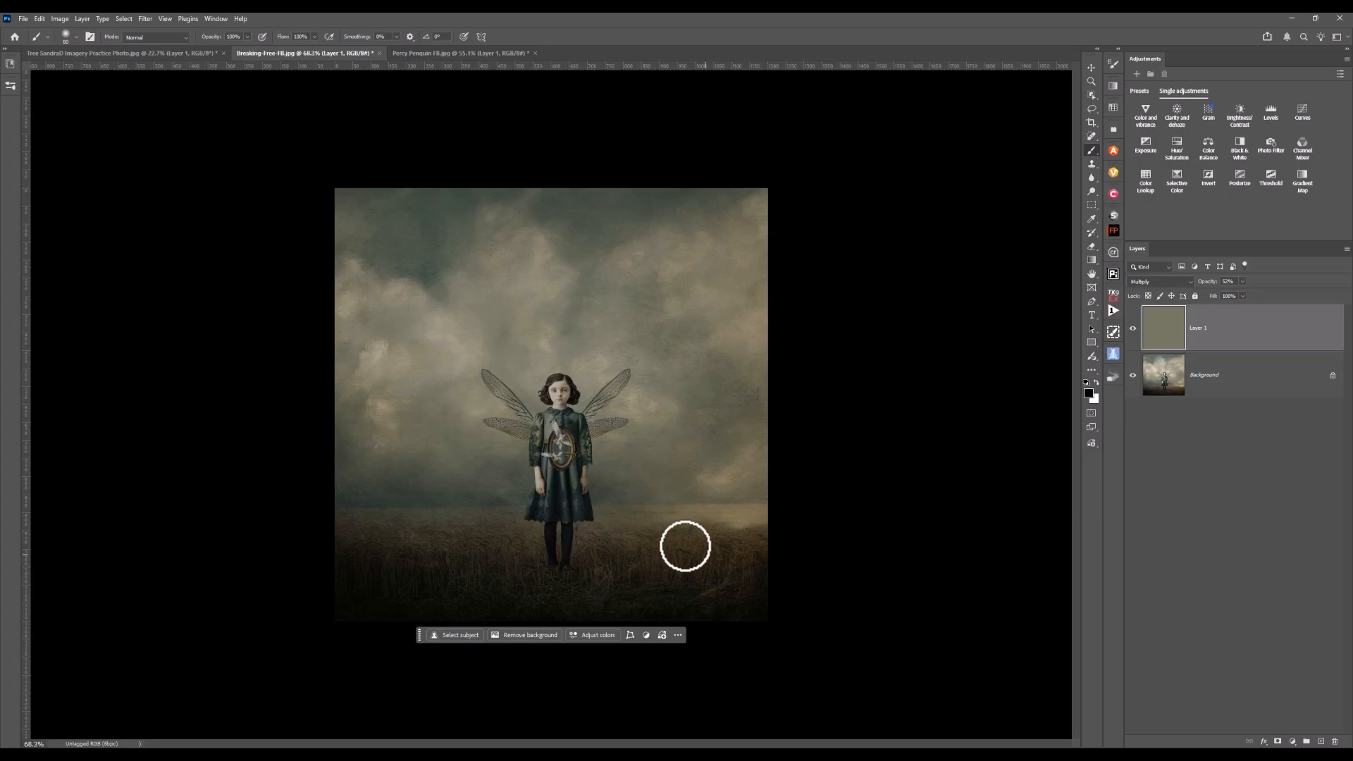
# Add a layer mask to Layer 1 and paint black over the girl's face and dress, comparing with the layer hidden and shown
pyautogui.scroll(1, 672, 548)
pyautogui.scroll(1, 671, 548)
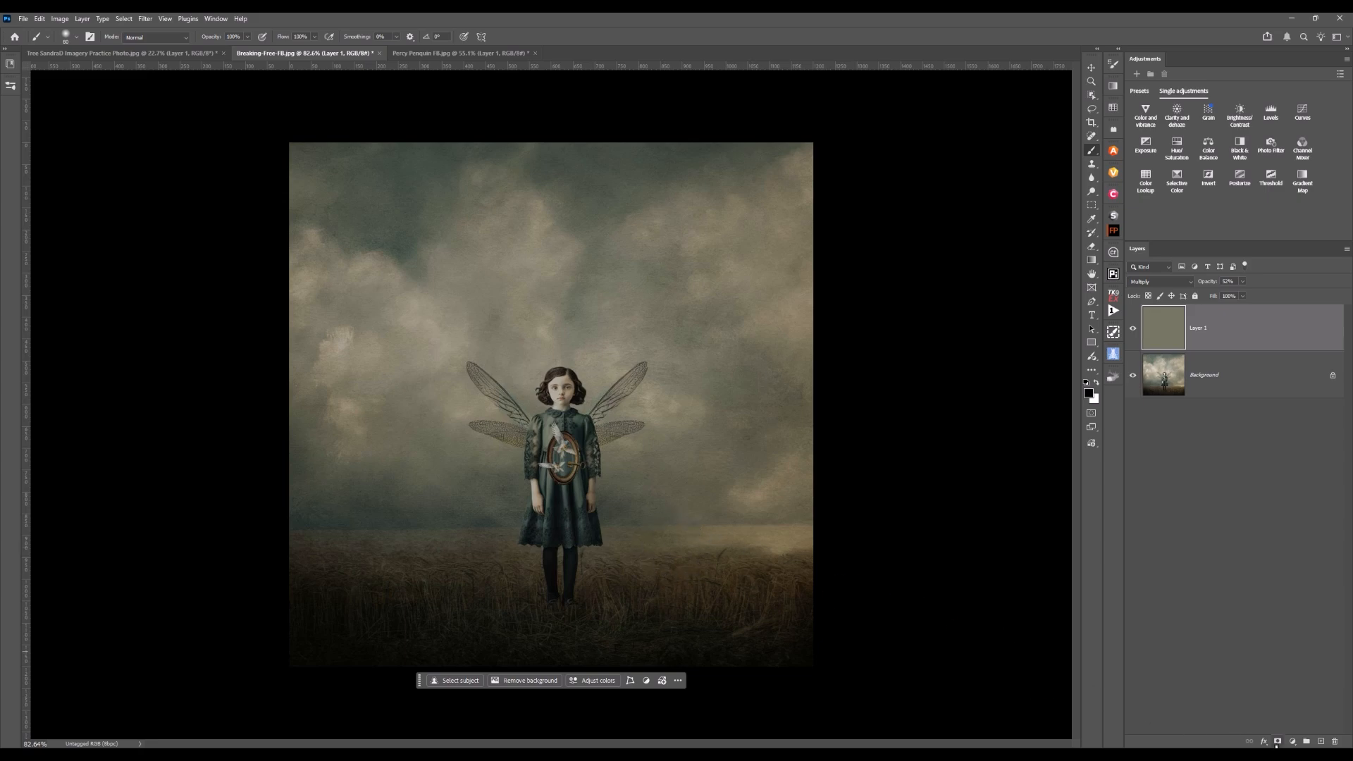
pyautogui.click(1278, 741)
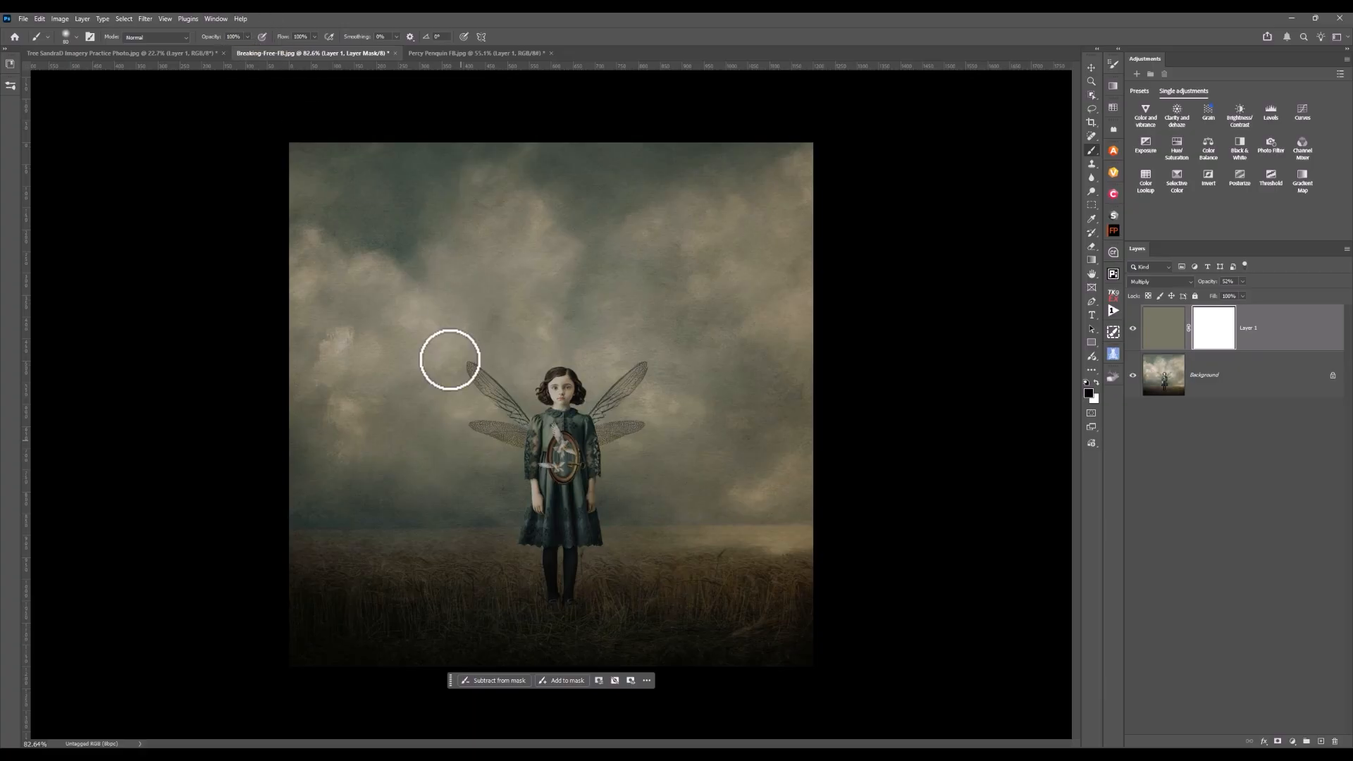
pyautogui.scroll(1, 561, 540)
pyautogui.scroll(1, 560, 540)
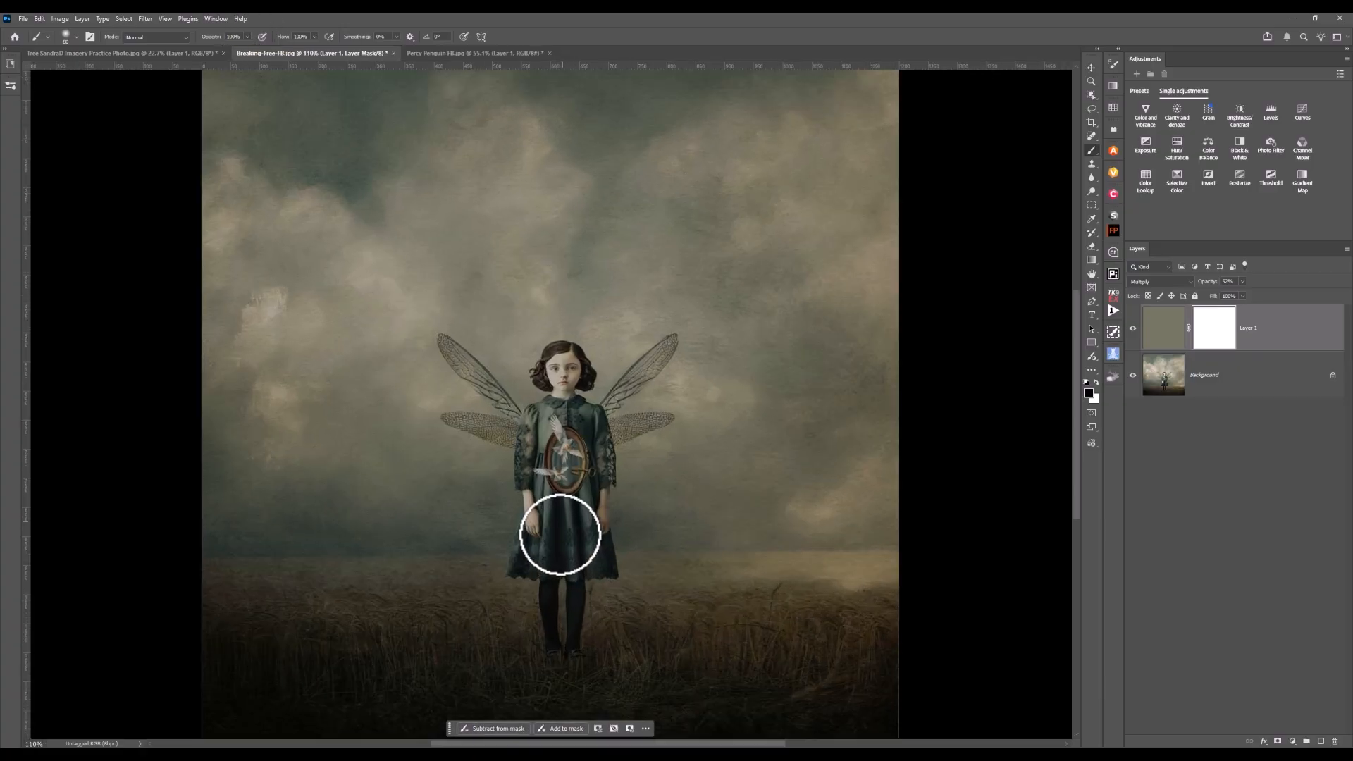
pyautogui.moveTo(559, 535)
pyautogui.mouseDown()
pyautogui.moveTo(562, 364)
pyautogui.moveTo(567, 414)
pyautogui.moveTo(532, 441)
pyautogui.moveTo(567, 508)
pyautogui.moveTo(536, 553)
pyautogui.moveTo(594, 556)
pyautogui.moveTo(581, 423)
pyautogui.moveTo(565, 434)
pyautogui.moveTo(553, 509)
pyautogui.moveTo(539, 506)
pyautogui.moveTo(546, 519)
pyautogui.moveTo(593, 517)
pyautogui.moveTo(577, 526)
pyautogui.moveTo(564, 374)
pyautogui.moveTo(556, 538)
pyautogui.moveTo(530, 560)
pyautogui.moveTo(560, 557)
pyautogui.mouseUp()
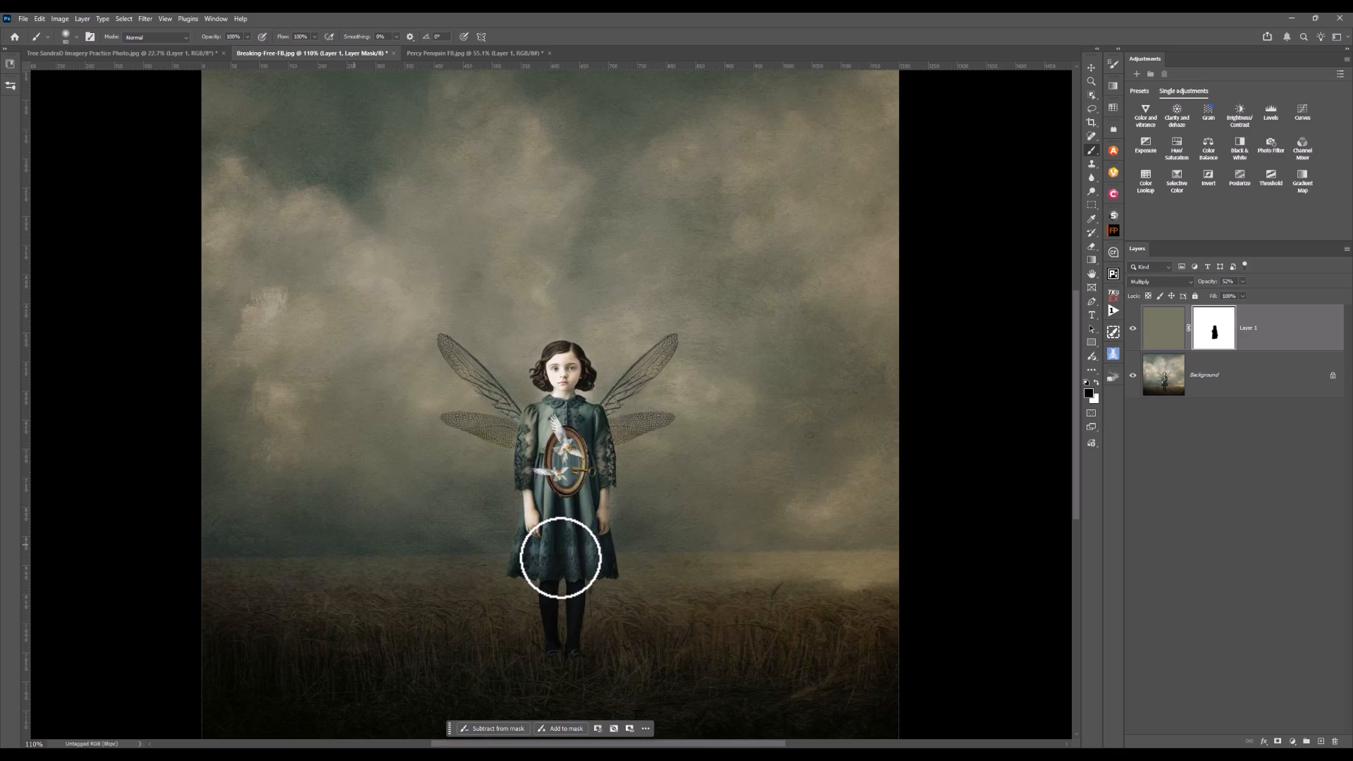
pyautogui.scroll(-3, 560, 557)
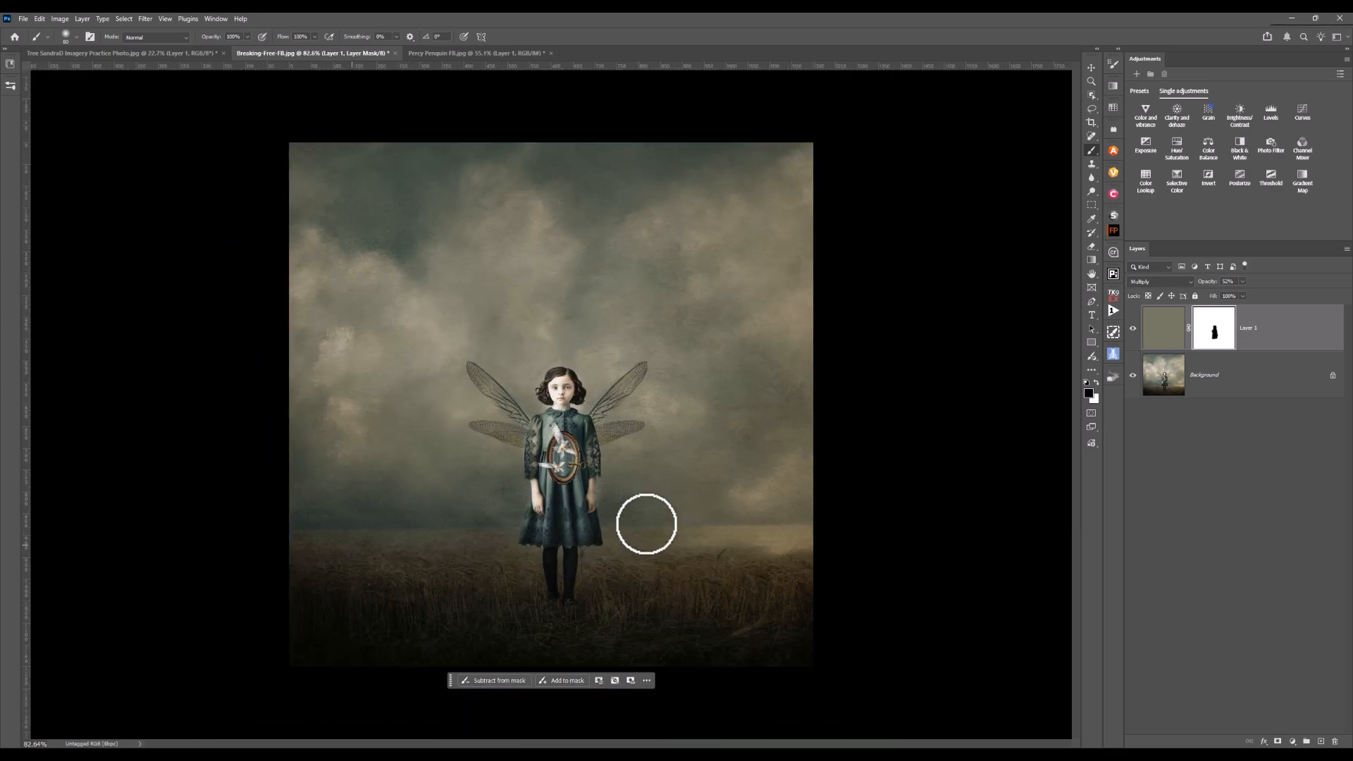
pyautogui.click(1133, 329)
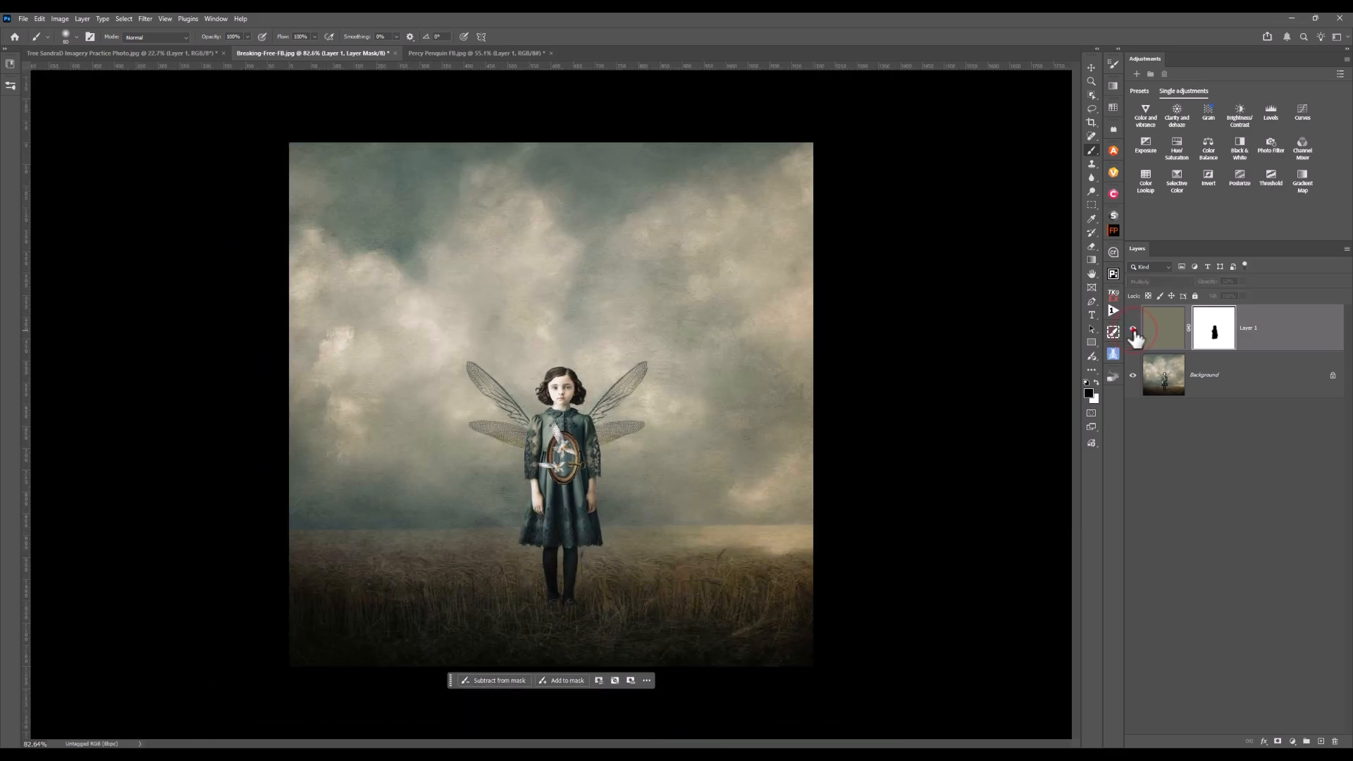
pyautogui.click(1133, 329)
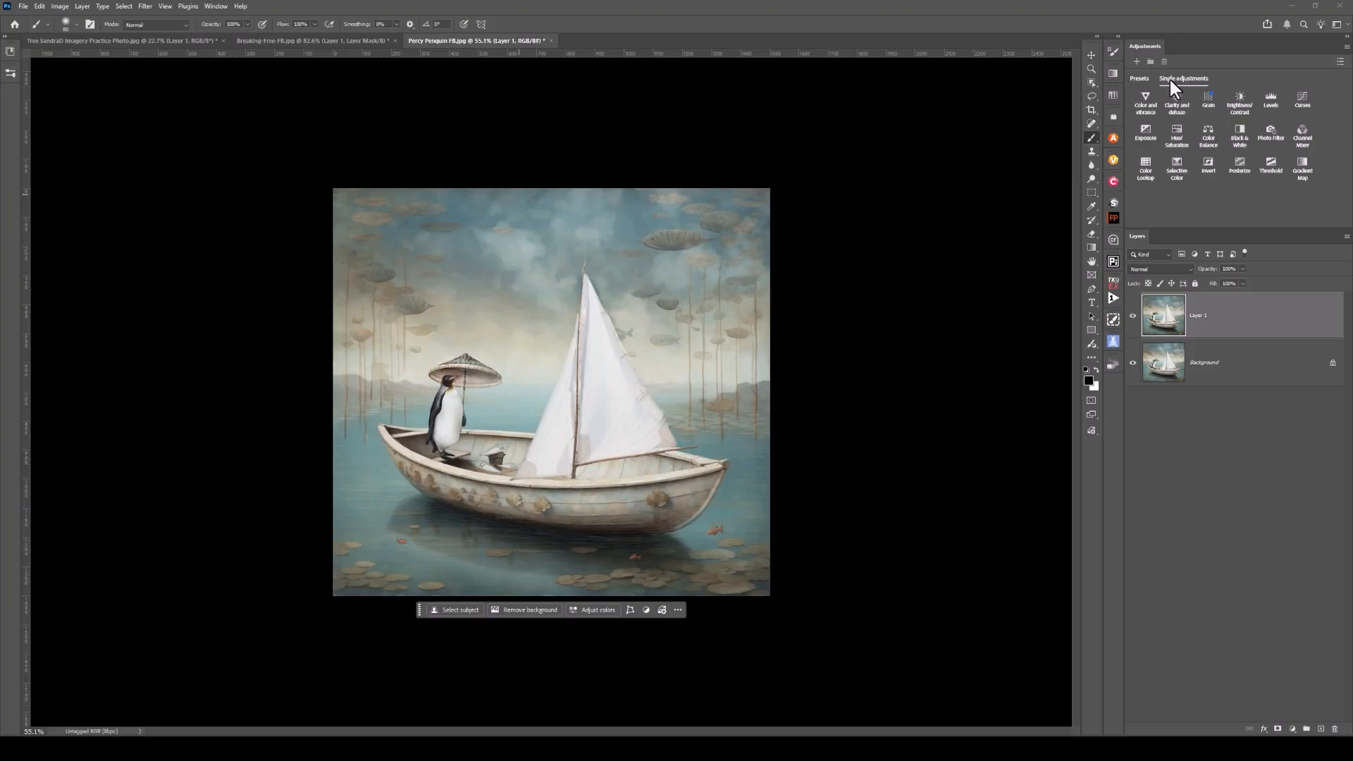
# Apply the Average blur filter to Layer 1 of the Percy Penquin FB.jpg document
pyautogui.click(147, 6)
pyautogui.moveTo(152, 153)
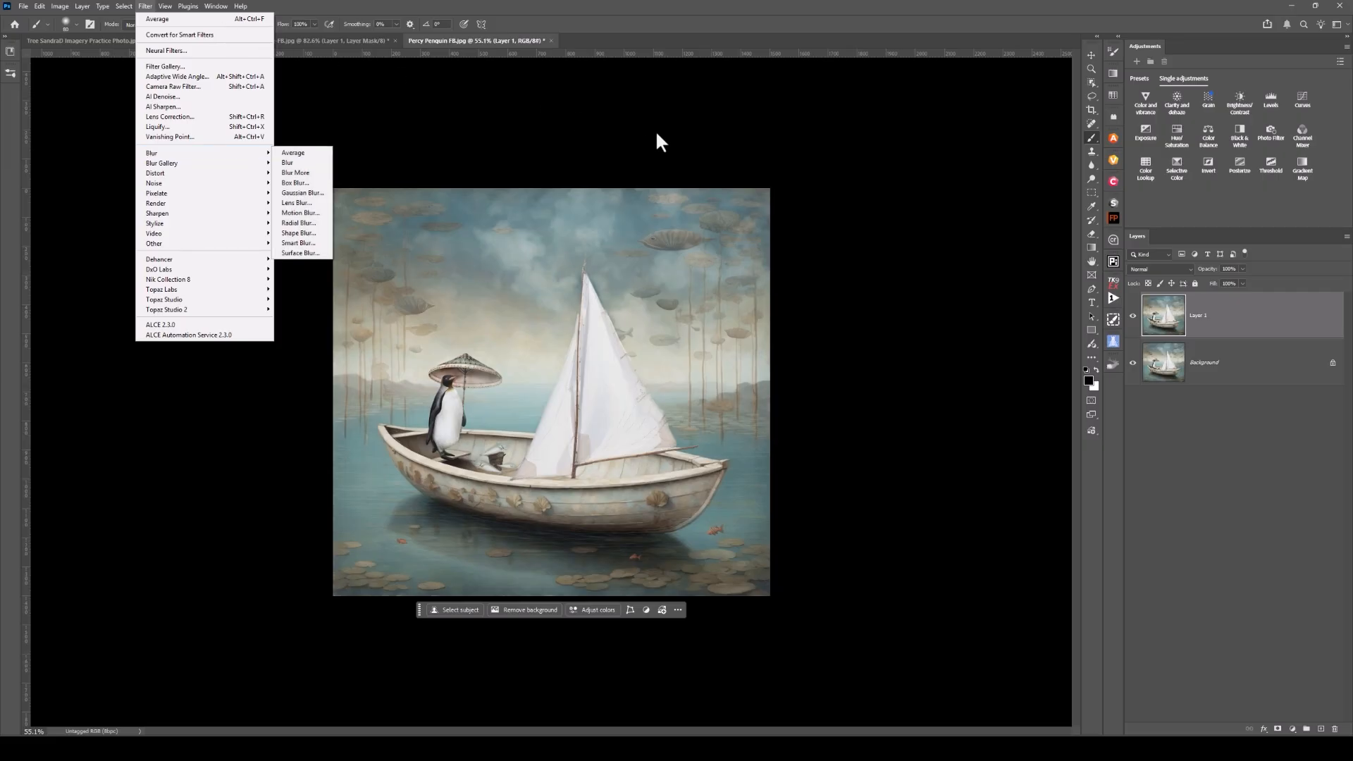
pyautogui.click(293, 153)
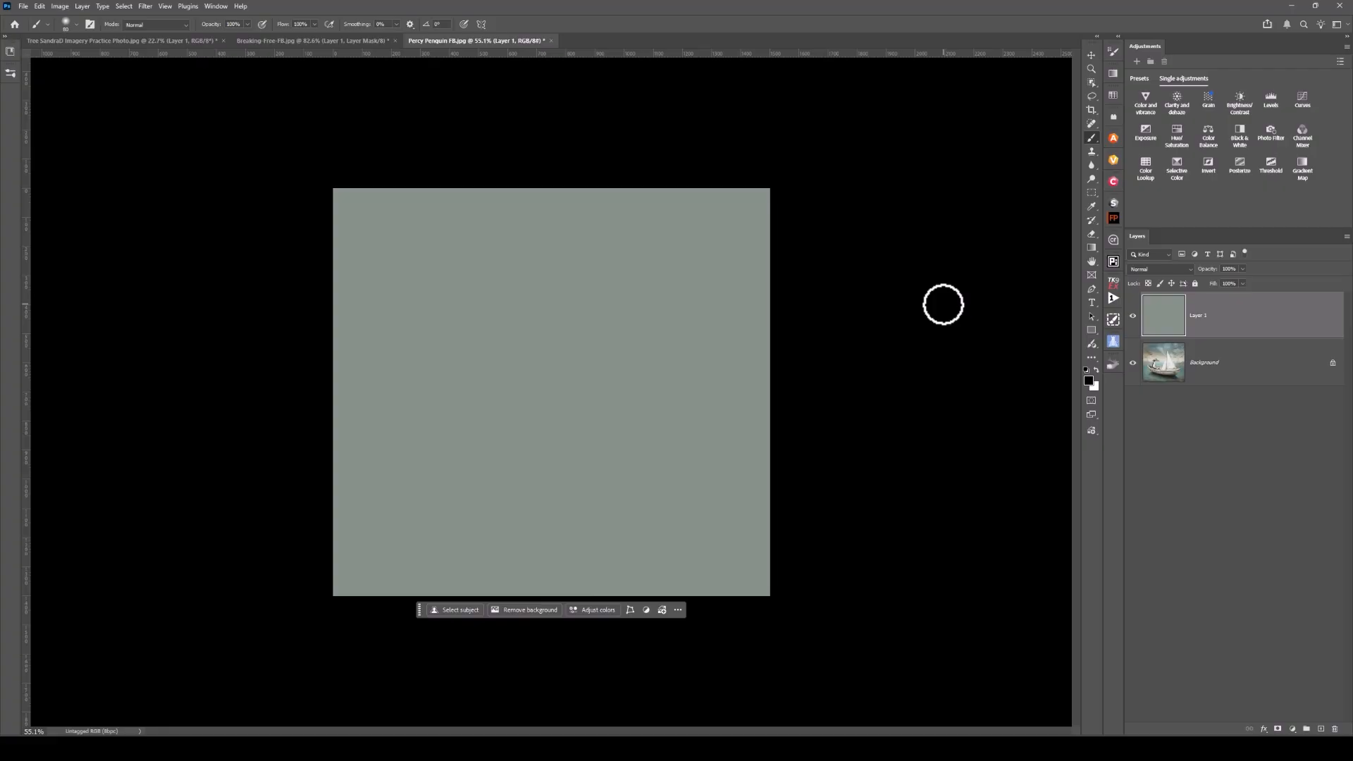
# Compare Overlay with Soft Light on the averaged layer, set its blend mode to Soft Light and open its opacity adjustment
pyautogui.click(1172, 269)
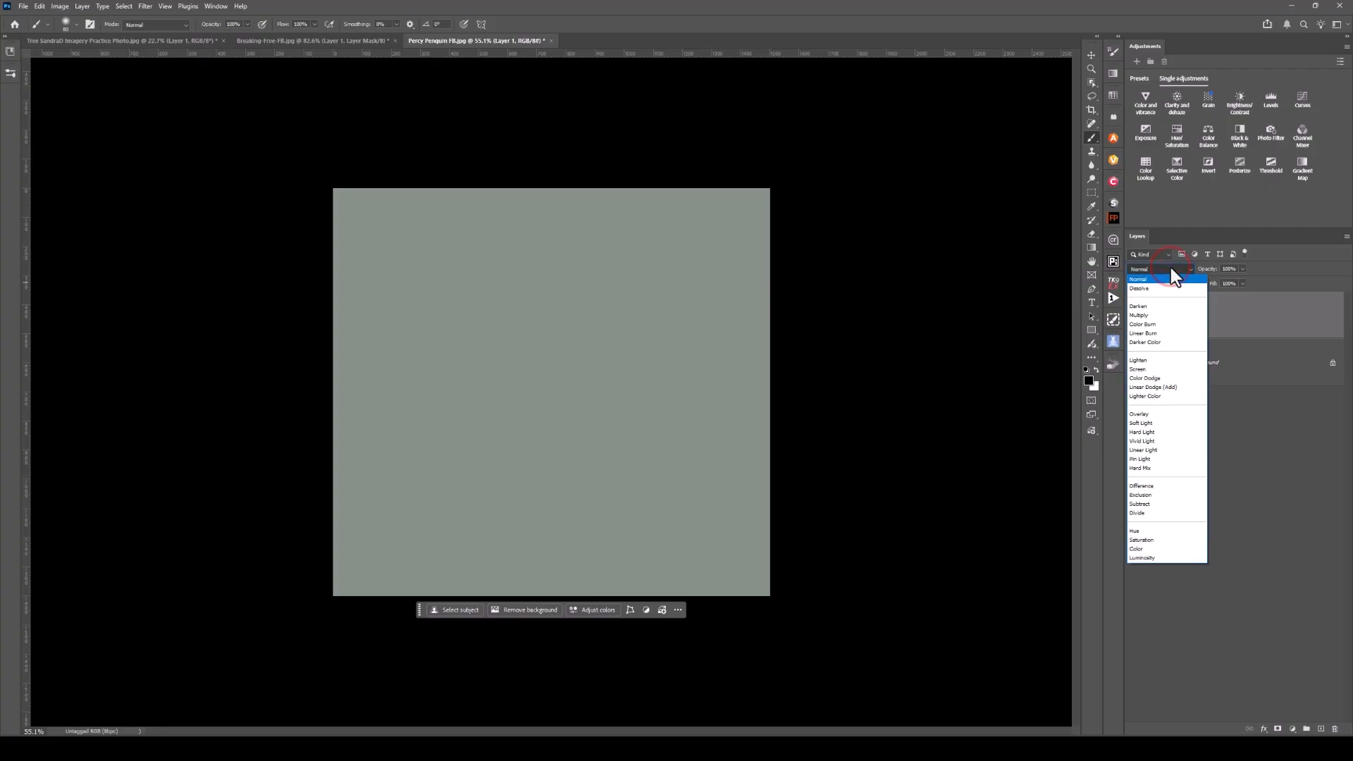
pyautogui.press('Up')
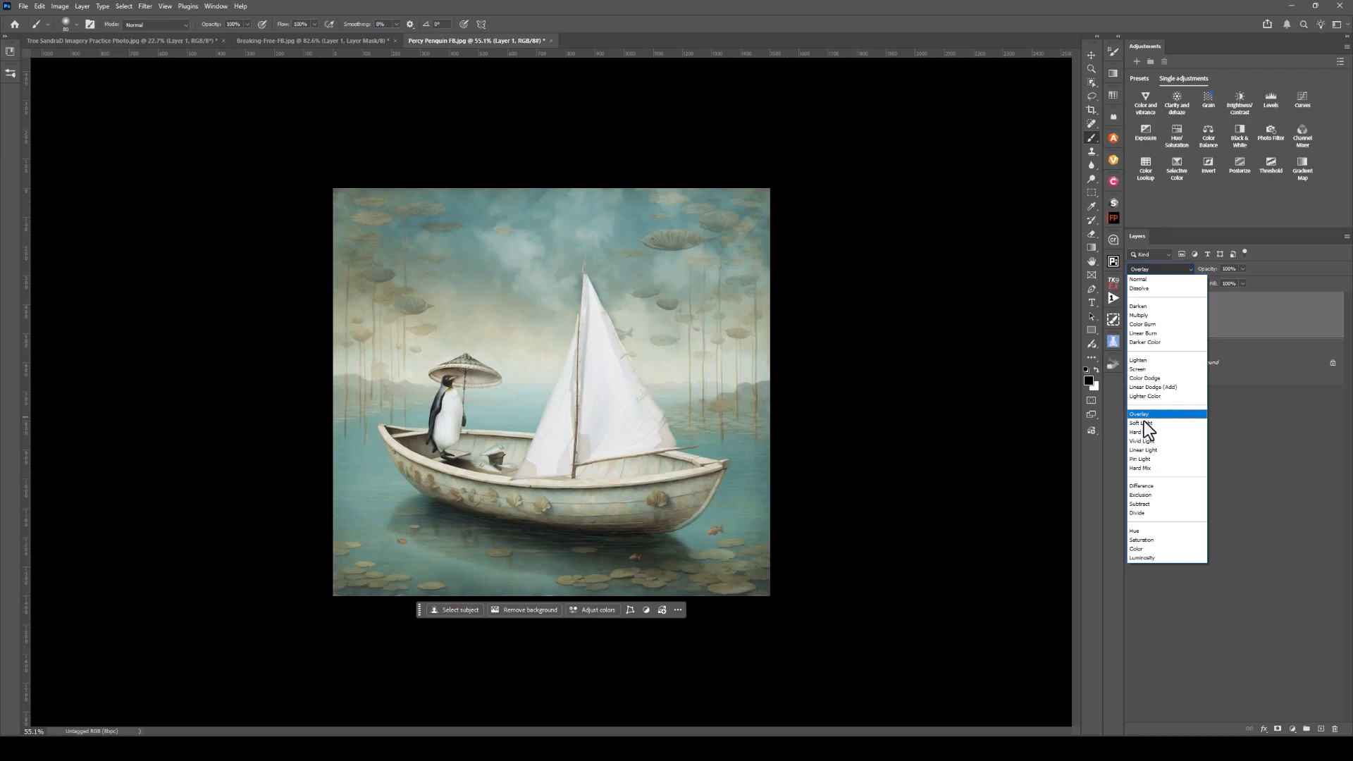
pyautogui.press('Down')
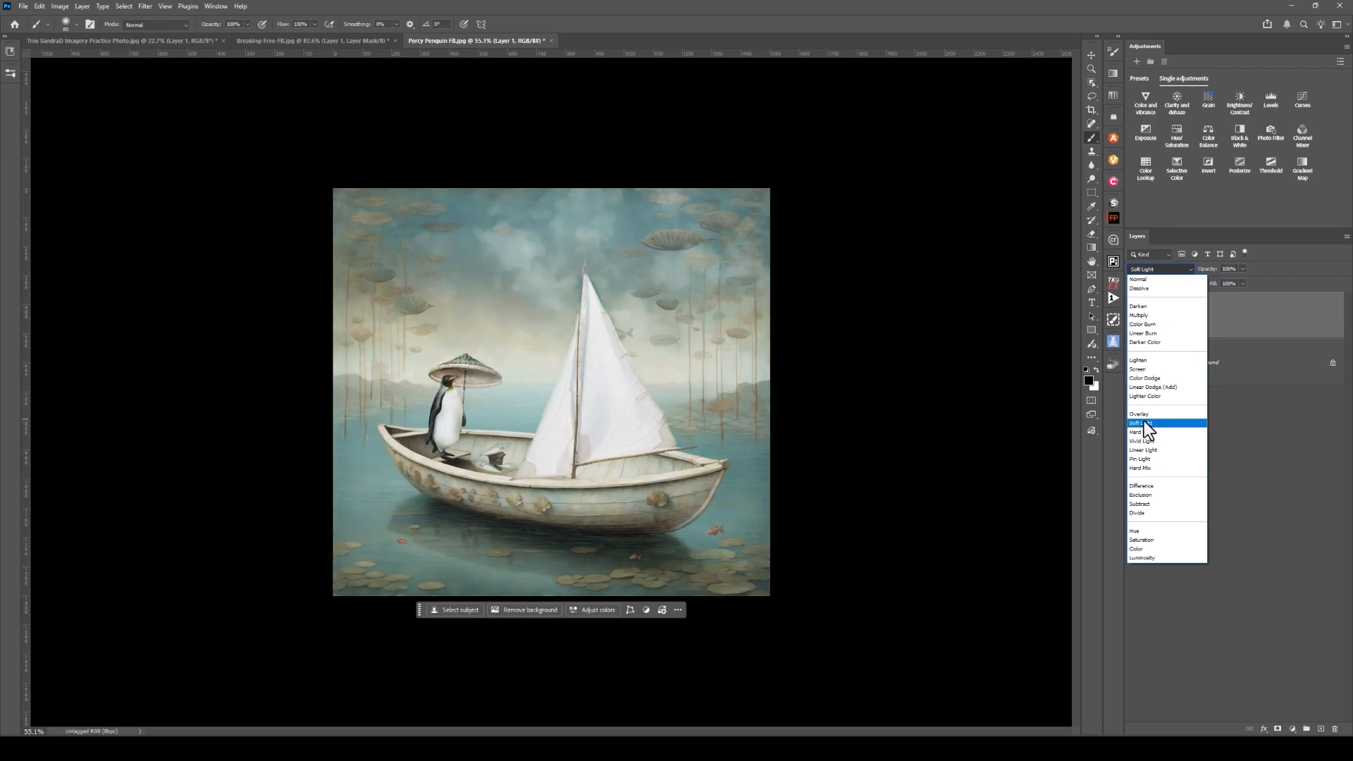
pyautogui.click(1145, 424)
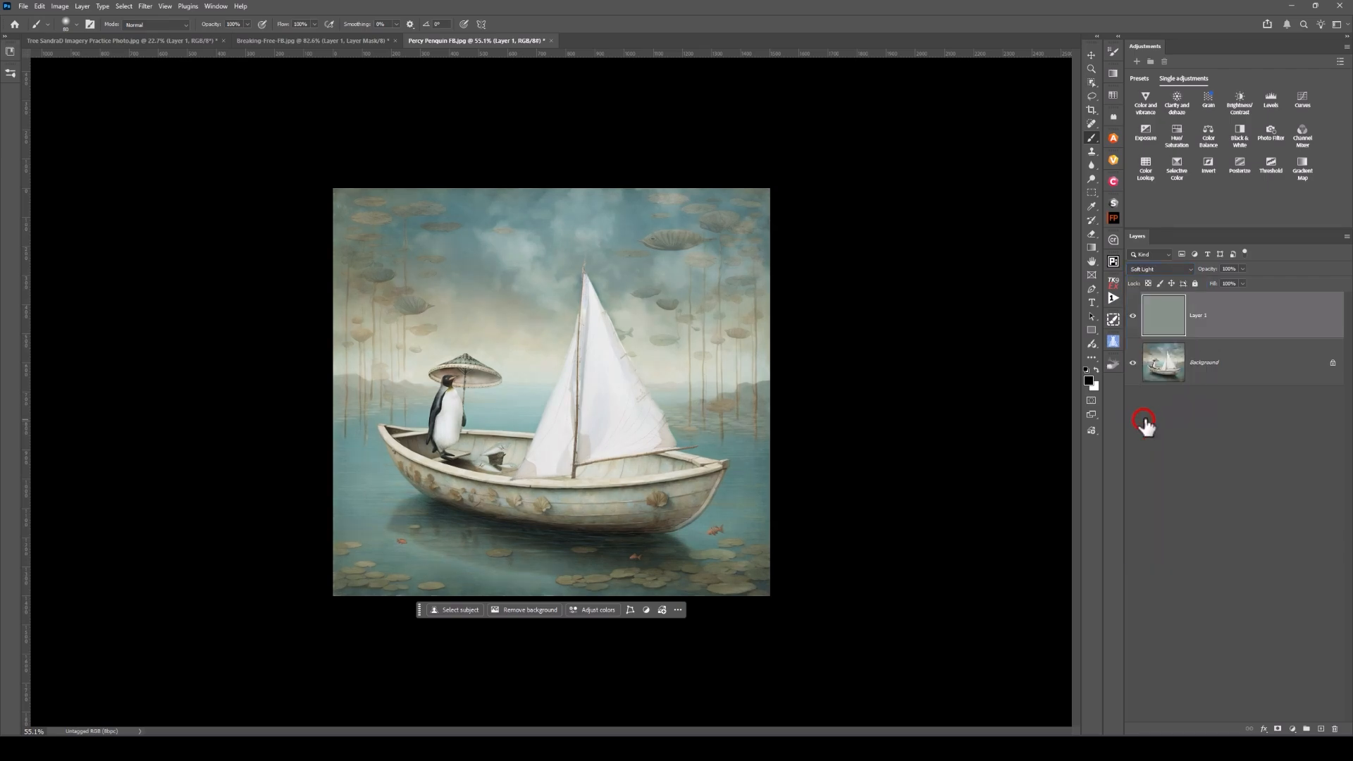
pyautogui.click(1243, 283)
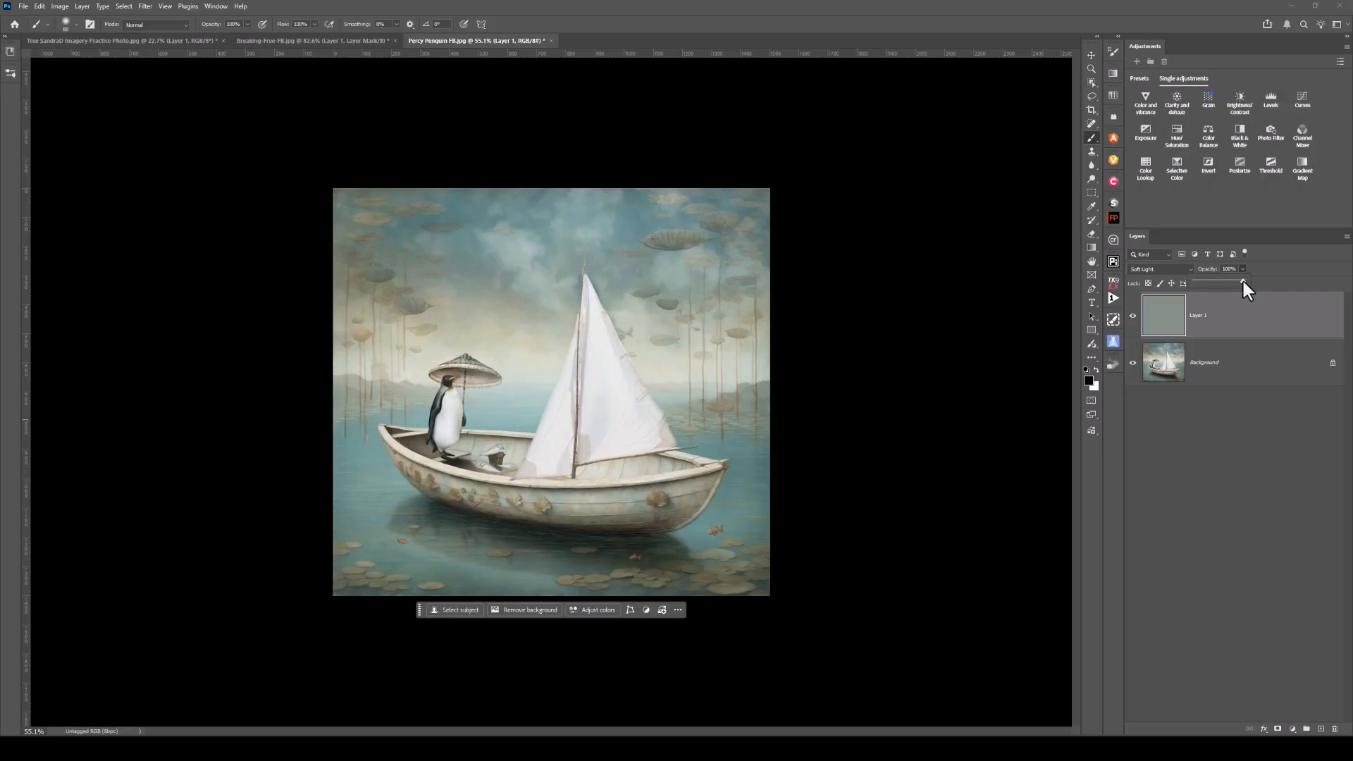